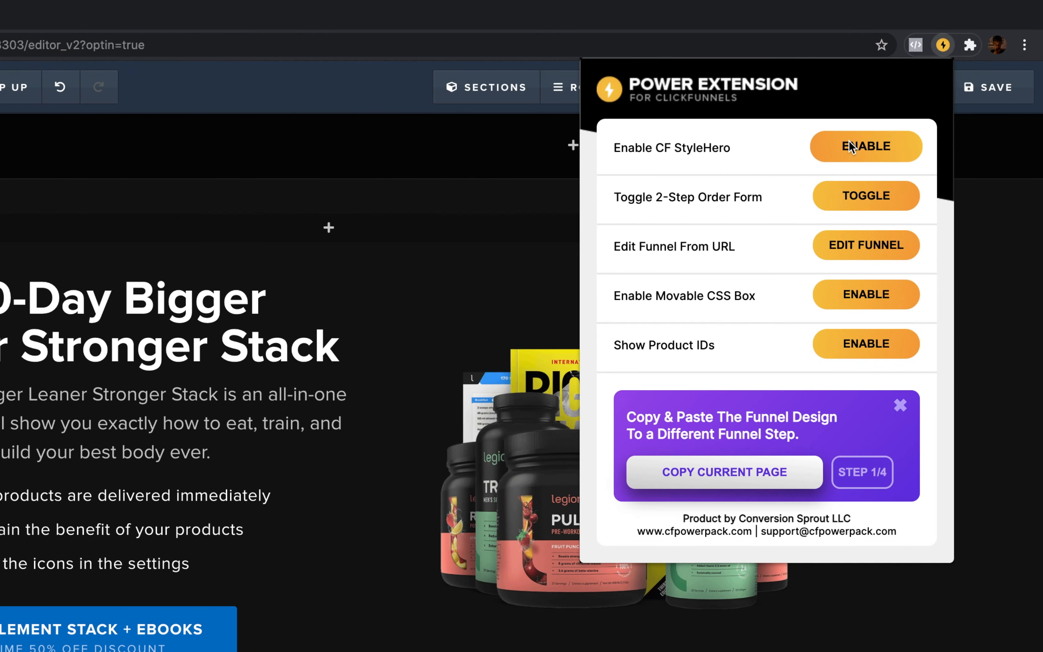
# Enable CF StyleHero from the Power Extension and dismiss its confirmation and popup
pyautogui.click(851, 147)
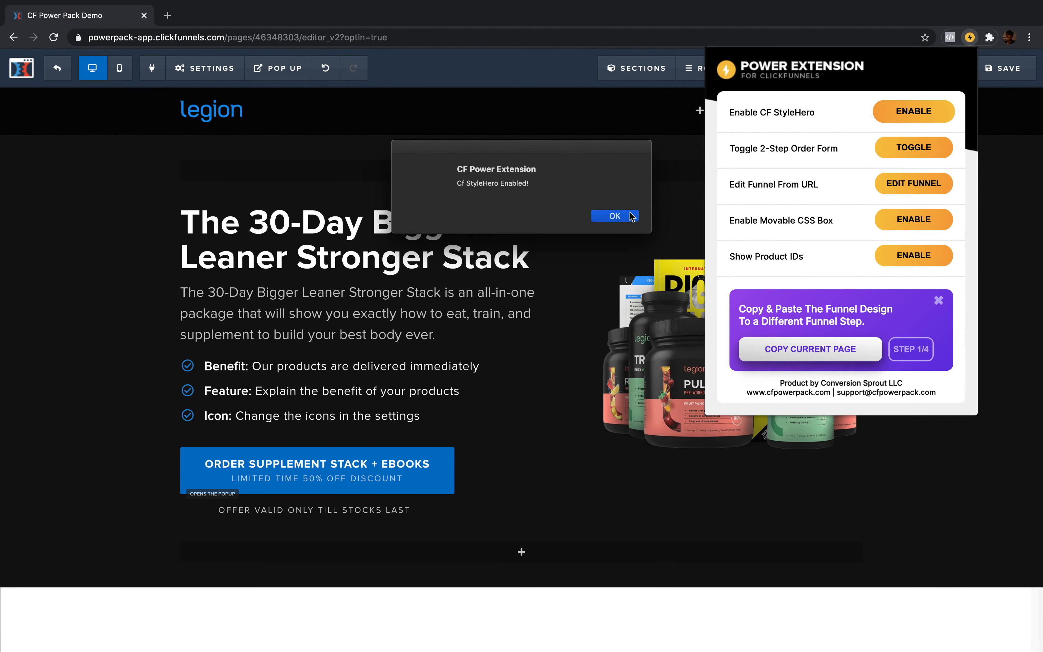
pyautogui.click(628, 216)
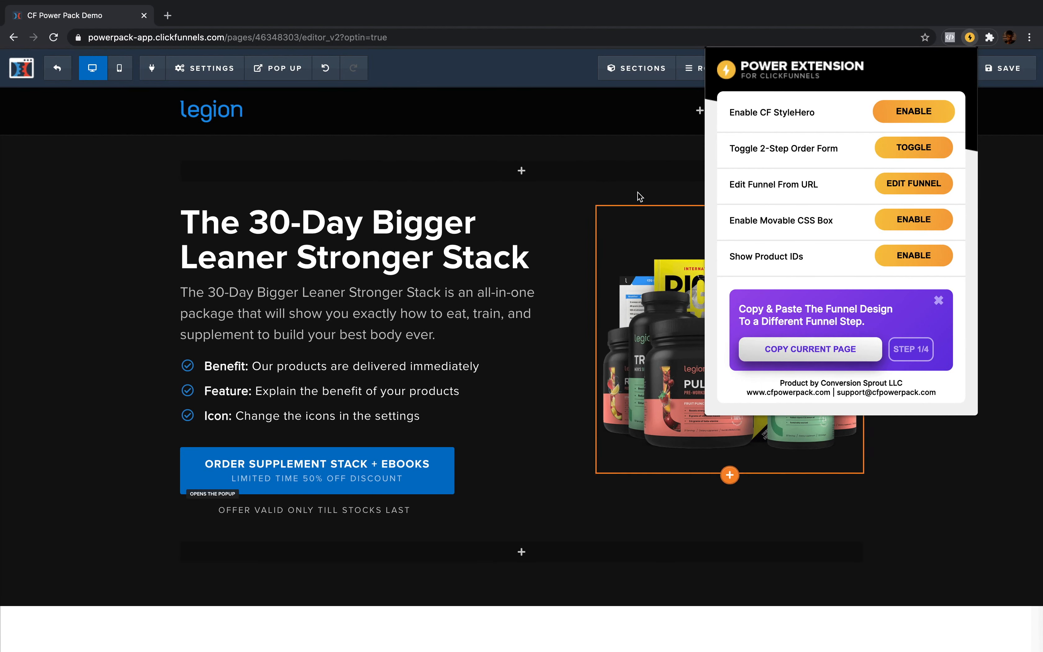
pyautogui.click(678, 151)
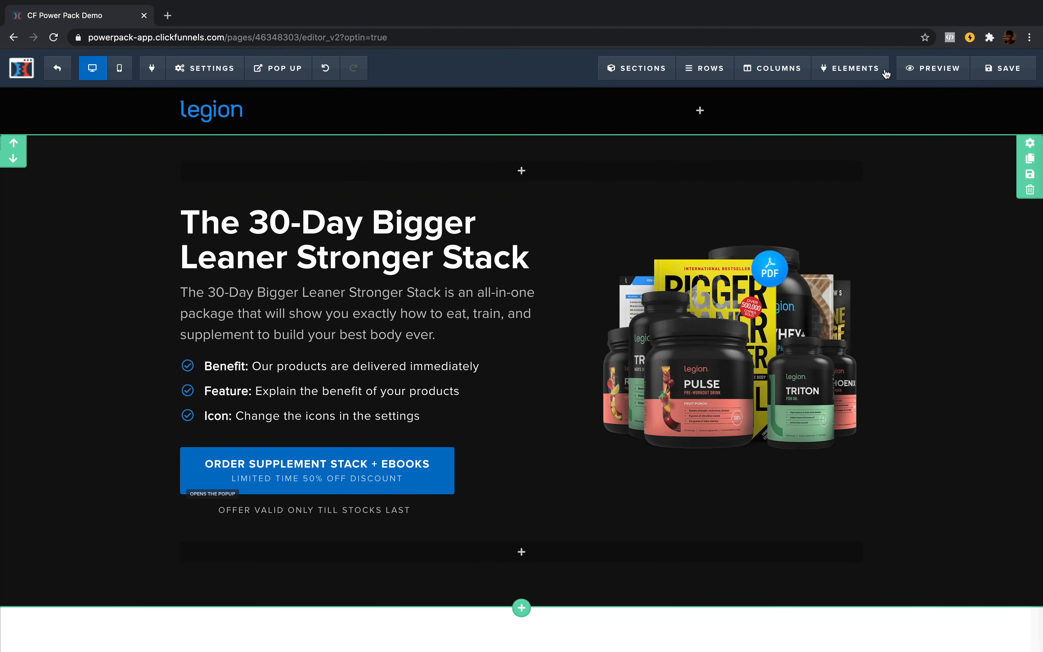
# Examine the StyleHero width, background image and padding customizers in the header section's settings
pyautogui.click(1031, 96)
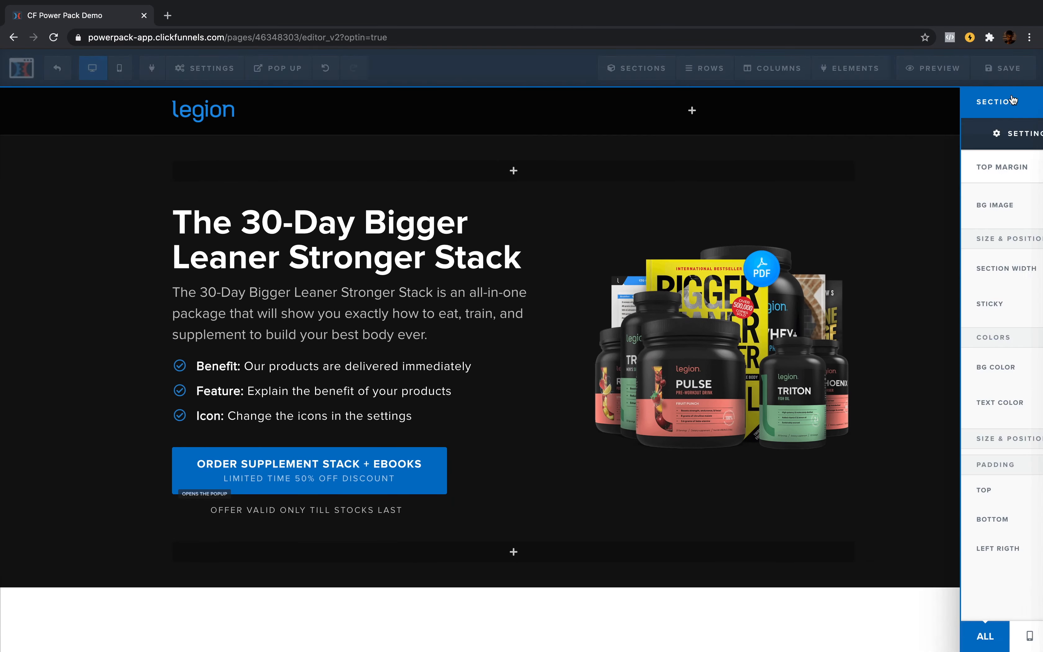
pyautogui.scroll(-3, 885, 293)
pyautogui.scroll(-5, 885, 293)
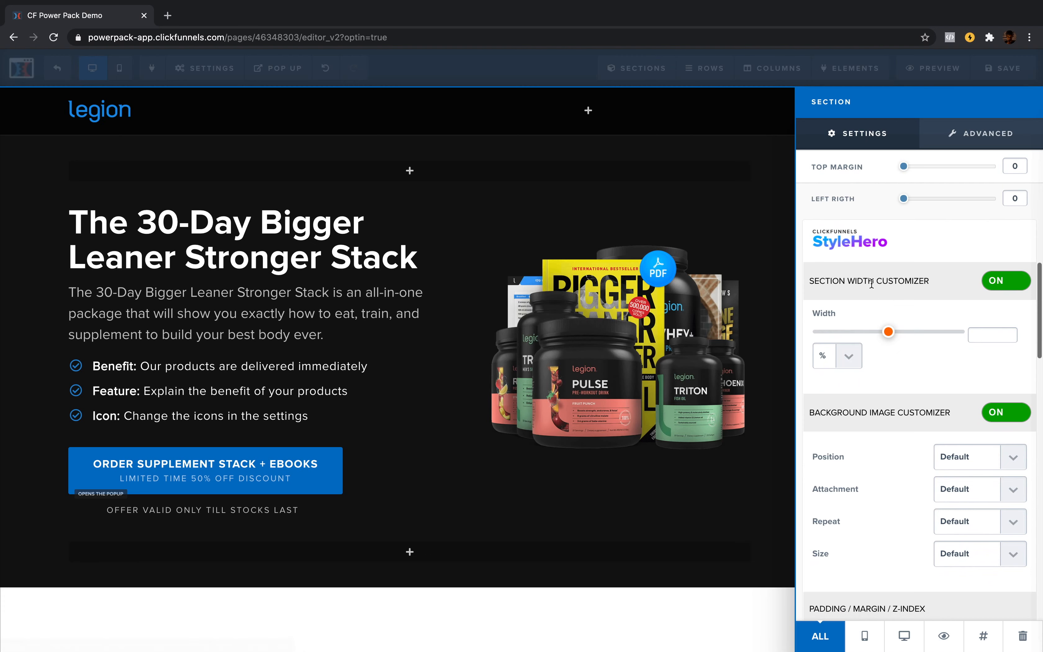
pyautogui.scroll(-3, 886, 298)
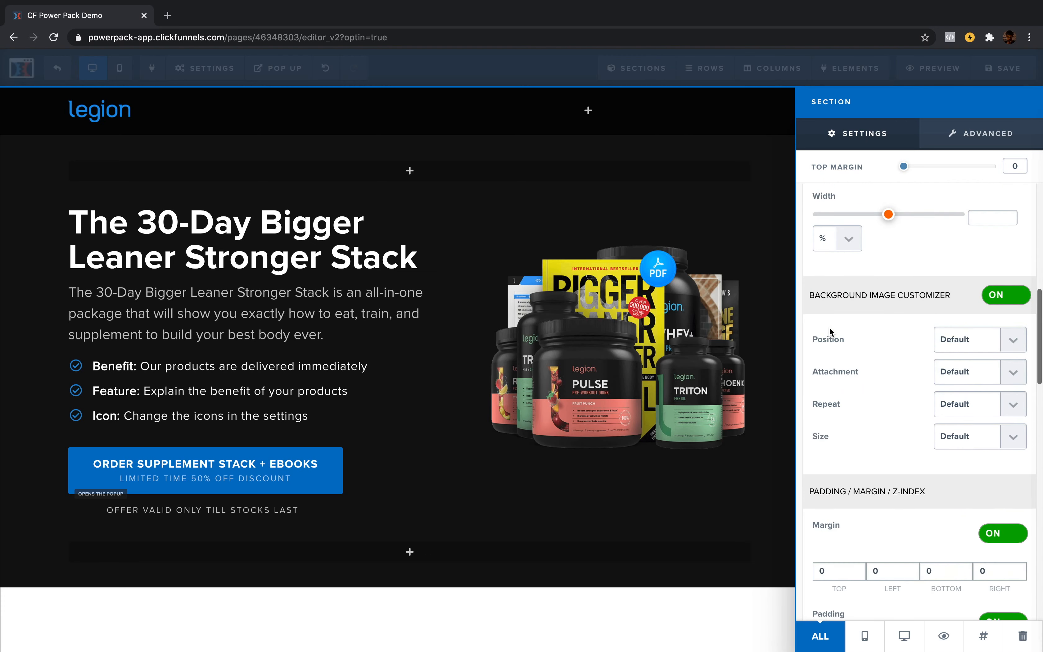
pyautogui.click(750, 240)
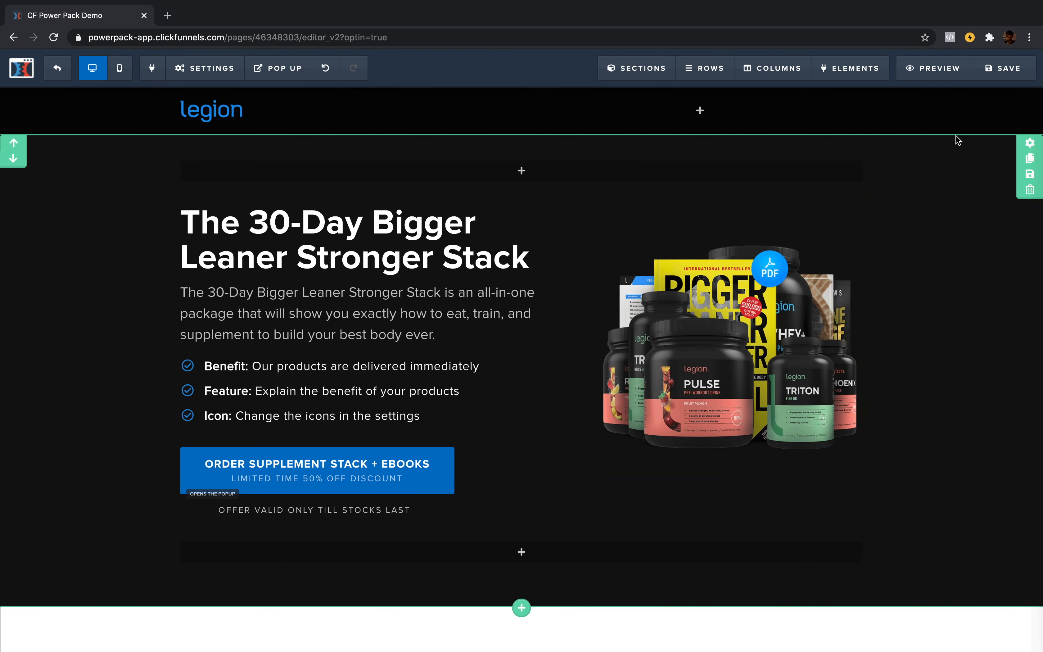
pyautogui.scroll(1, 954, 140)
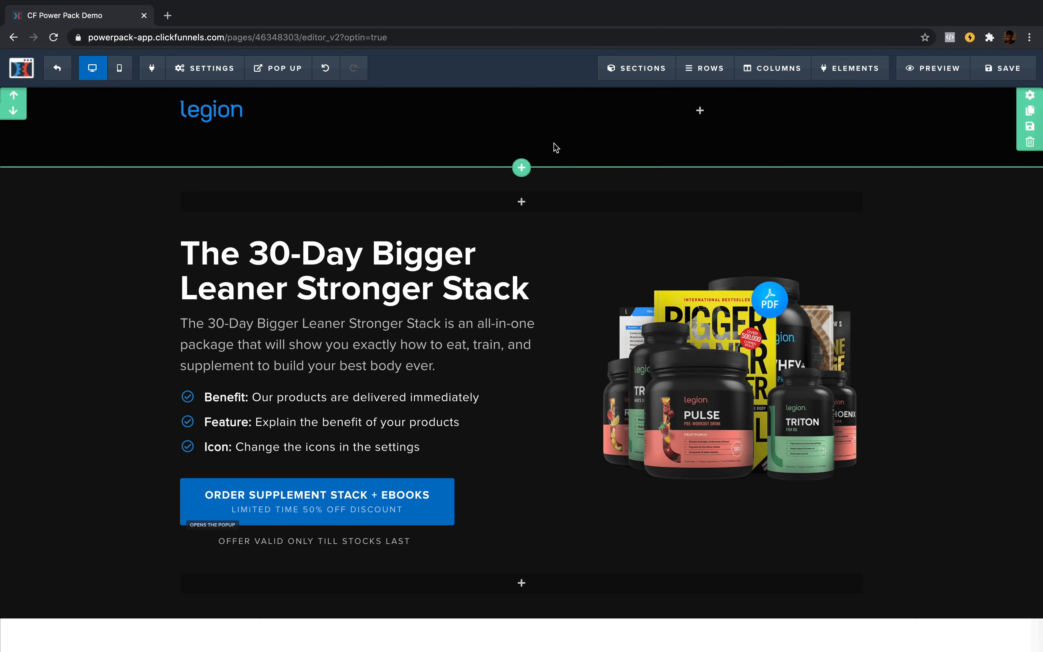
pyautogui.scroll(-1, 616, 160)
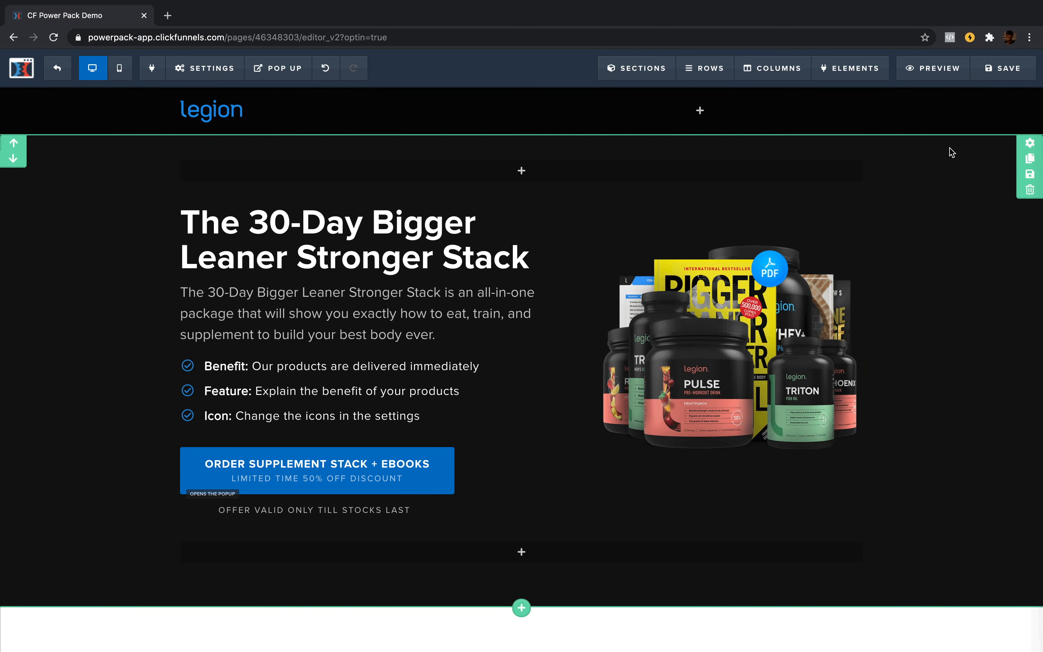
pyautogui.scroll(1, 961, 137)
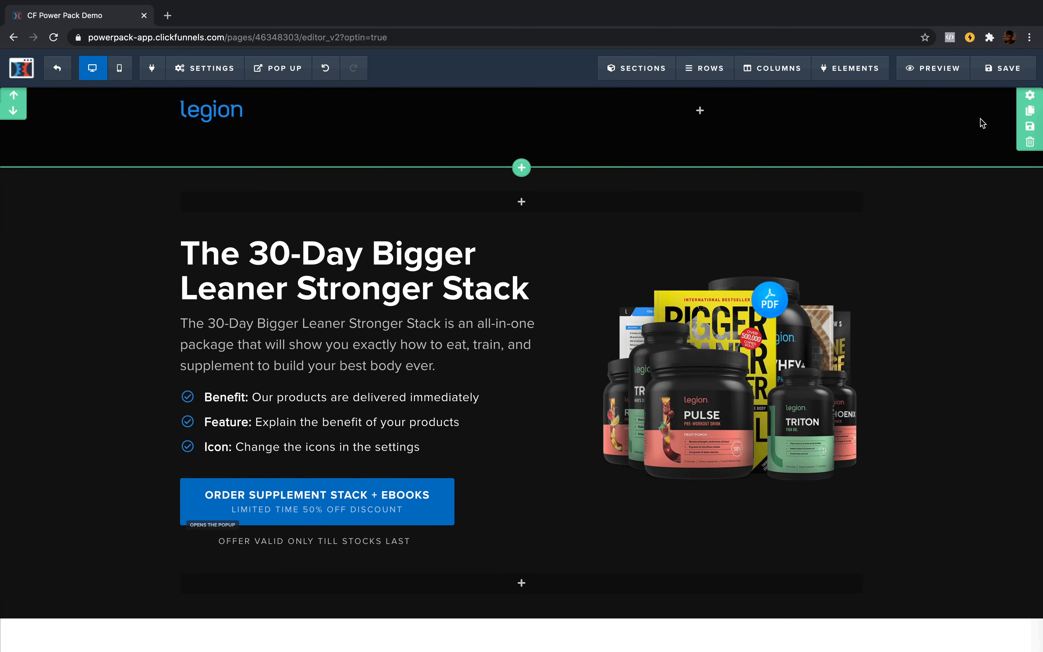
# Copy the CSS ID selector of the header section containing the legion logo
pyautogui.click(1031, 95)
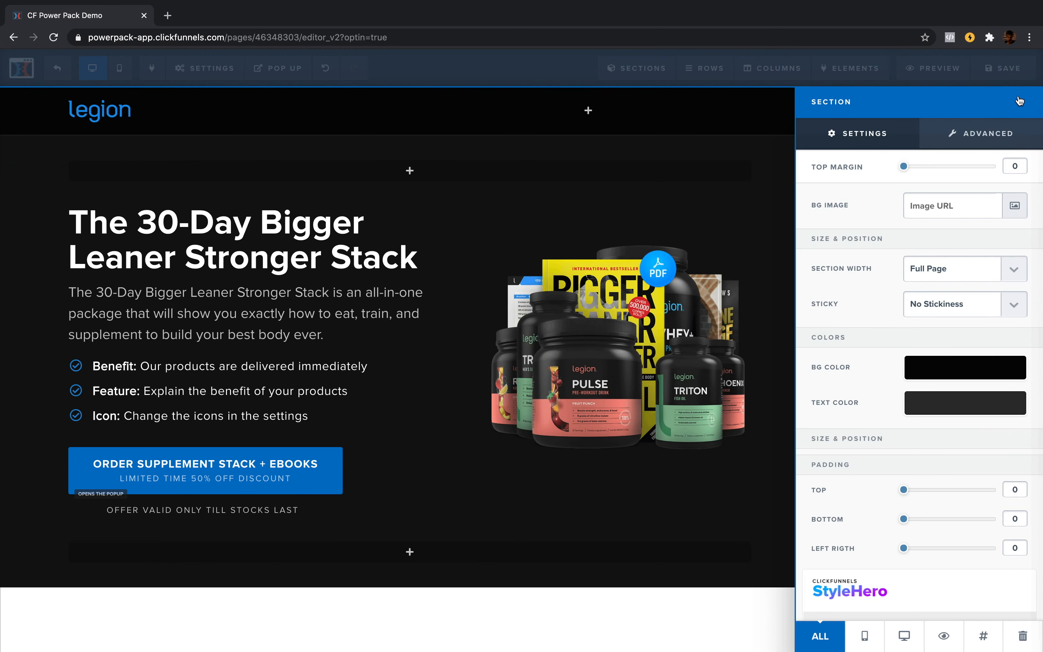
pyautogui.click(983, 636)
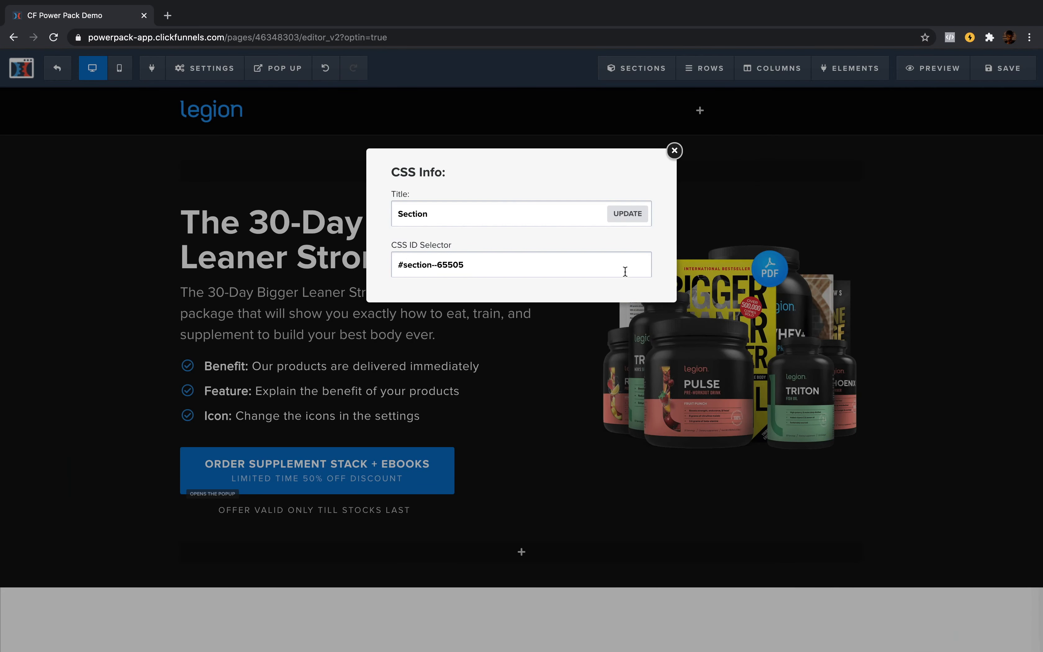
pyautogui.doubleClick(625, 270)
pyautogui.tripleClick(625, 269)
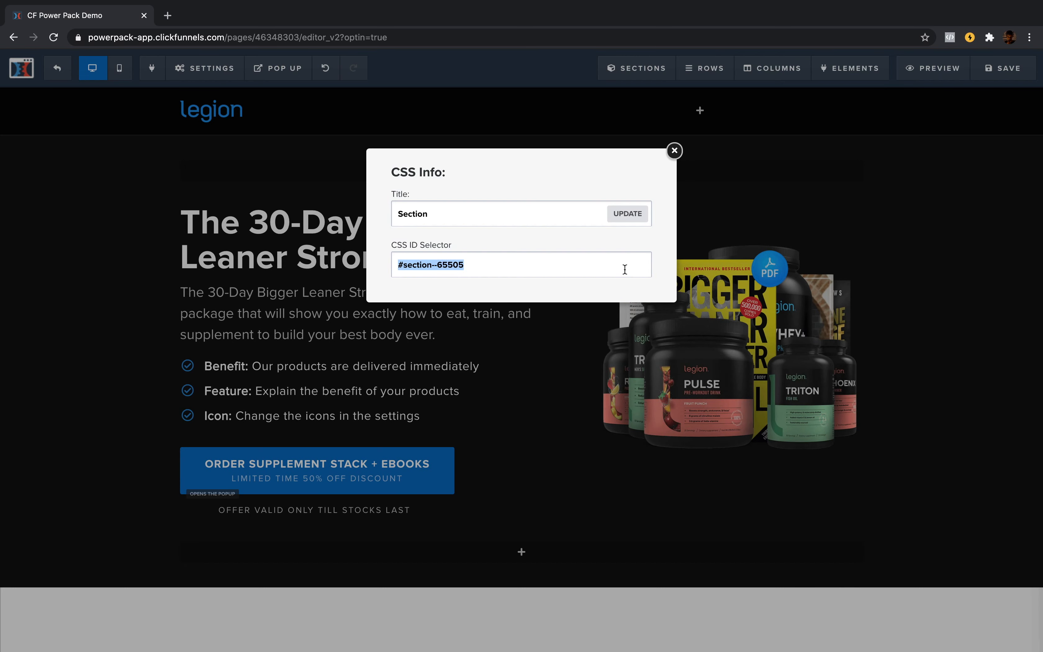
pyautogui.click(699, 220)
# Add a custom CSS rule for "#section--65505 .containerInner" with "width: 100%;"
pyautogui.click(211, 73)
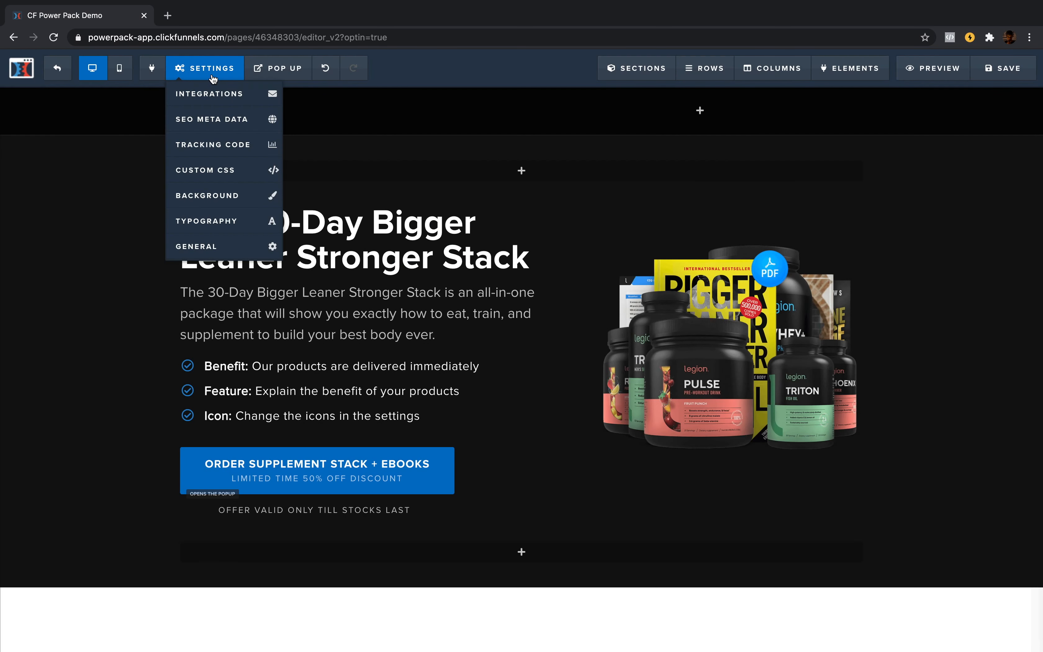
pyautogui.click(224, 168)
pyautogui.click(351, 117)
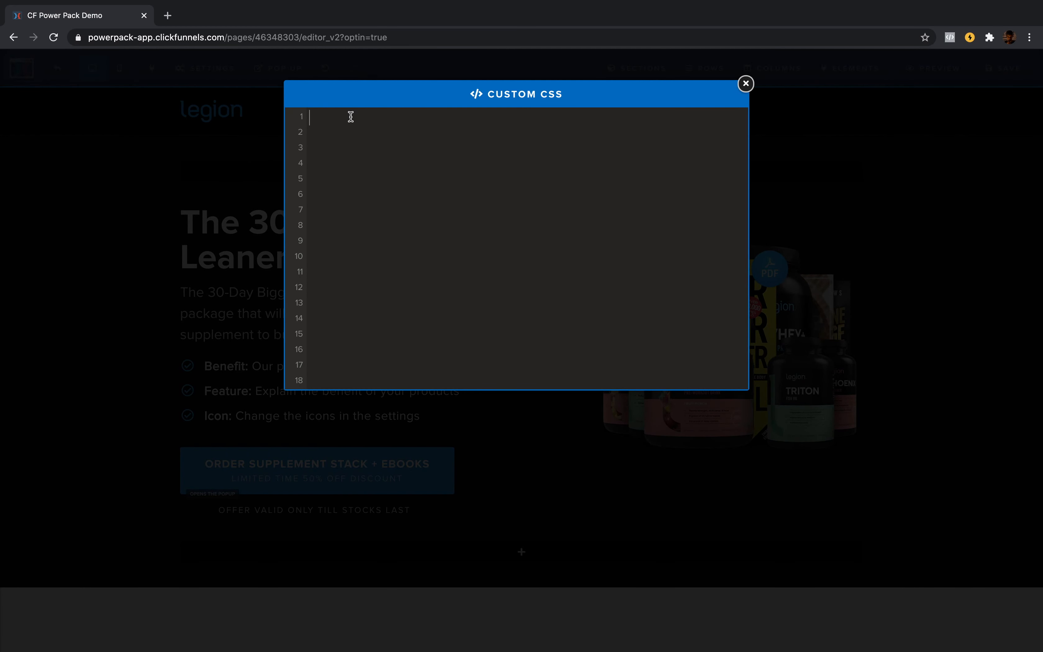
pyautogui.write('#section-65505')
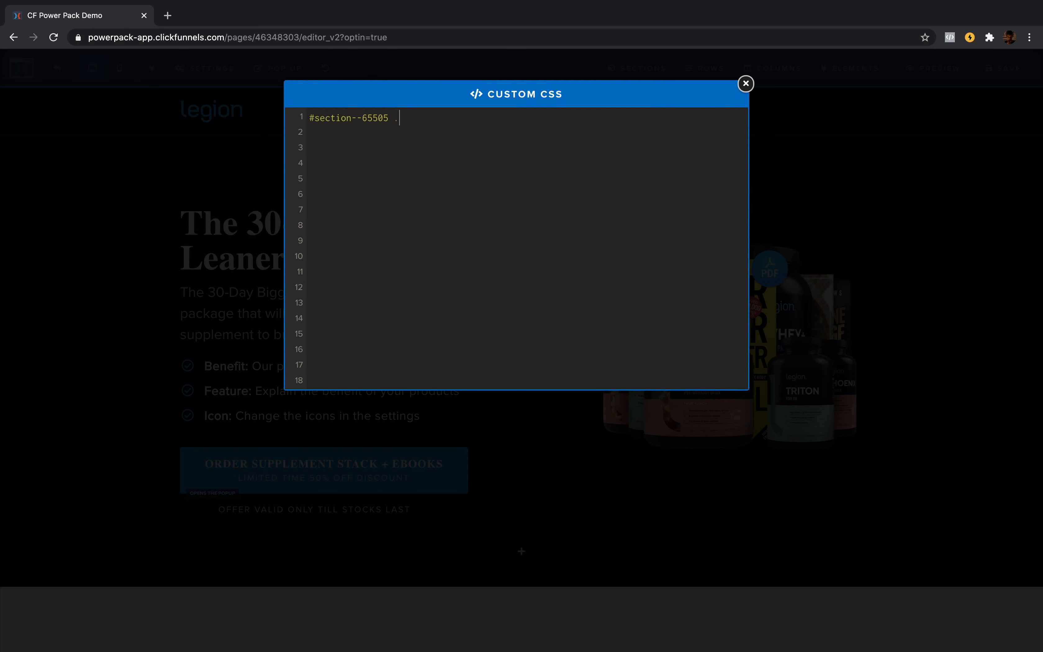
pyautogui.write('.containerInner {')
pyautogui.press('Return')
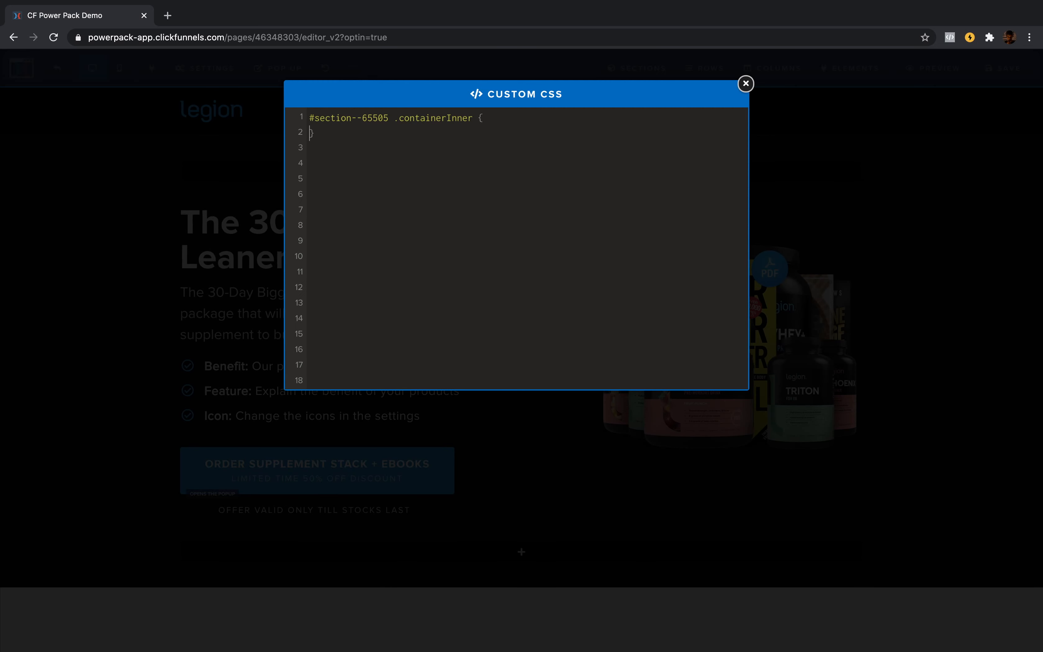
pyautogui.press('Up')
pyautogui.write('width: 100%;')
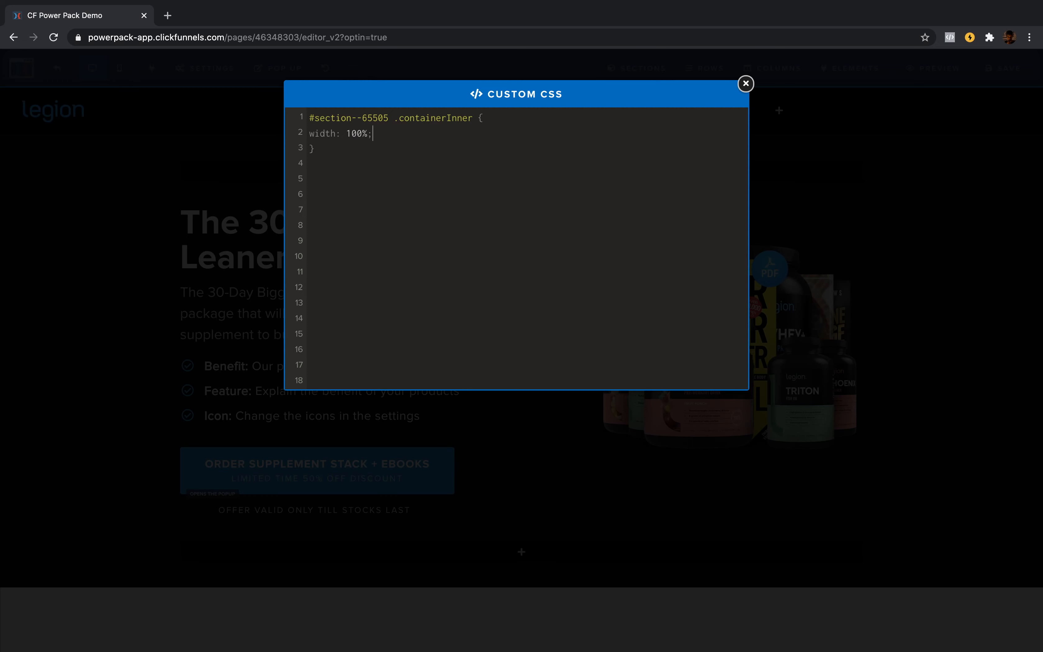
pyautogui.click(204, 159)
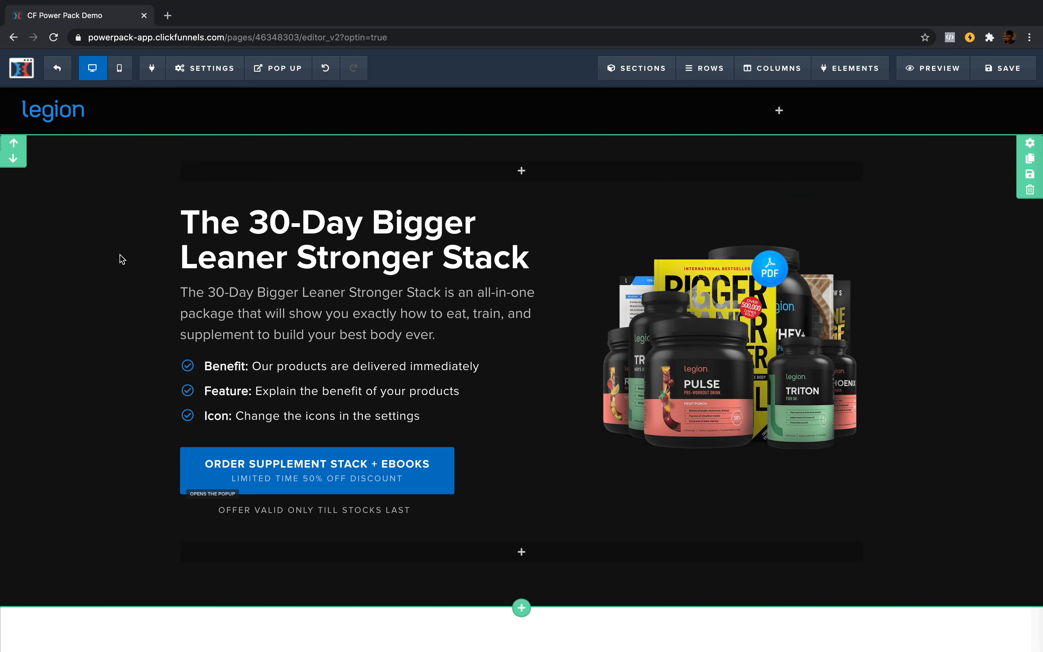
# Delete the whole containerInner width rule from the page's custom CSS
pyautogui.click(203, 68)
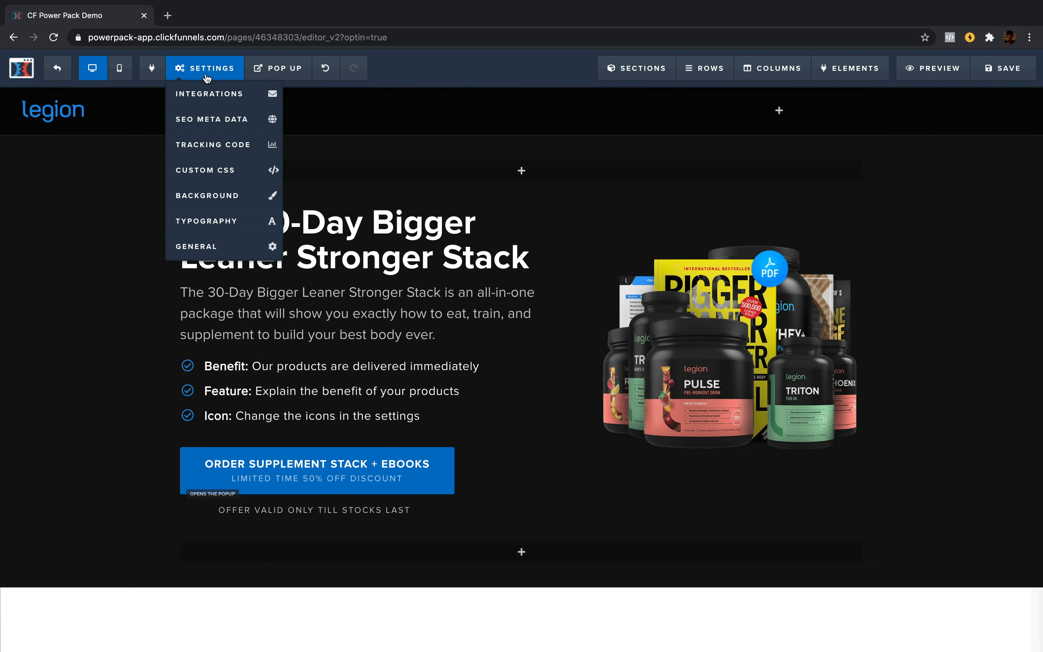
pyautogui.click(213, 171)
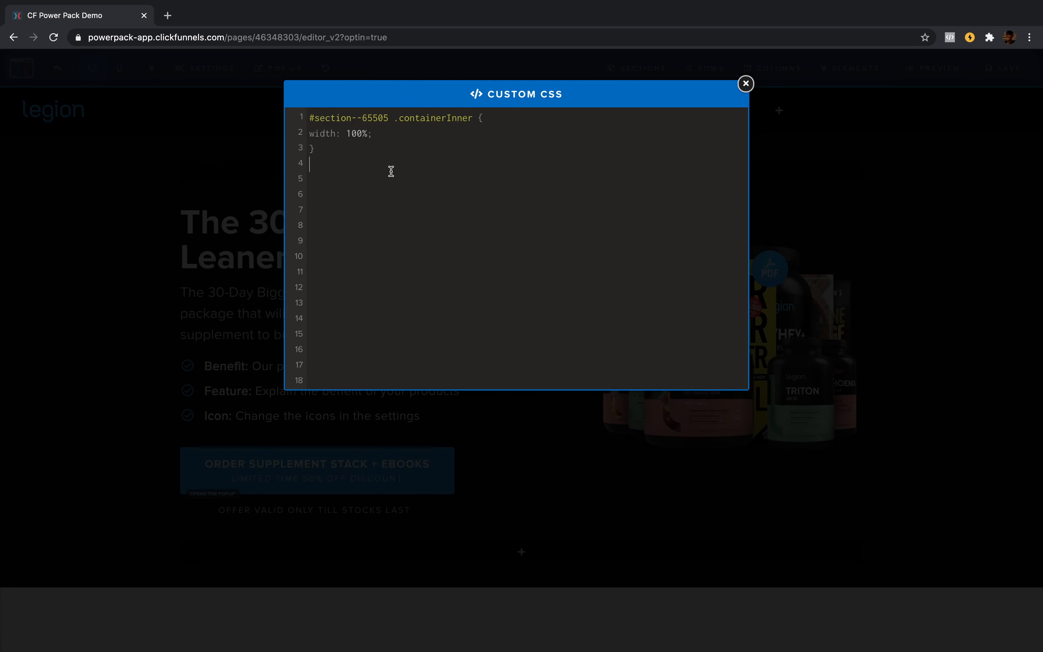
pyautogui.moveTo(389, 170); pyautogui.dragTo(308, 118)
pyautogui.press('BackSpace')
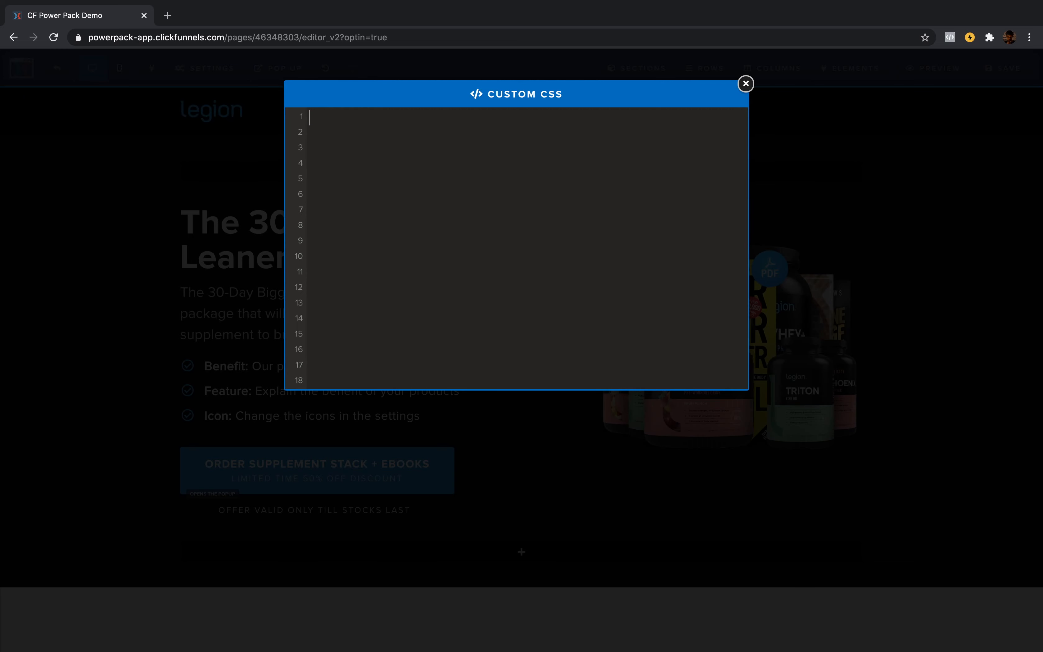
pyautogui.click(187, 161)
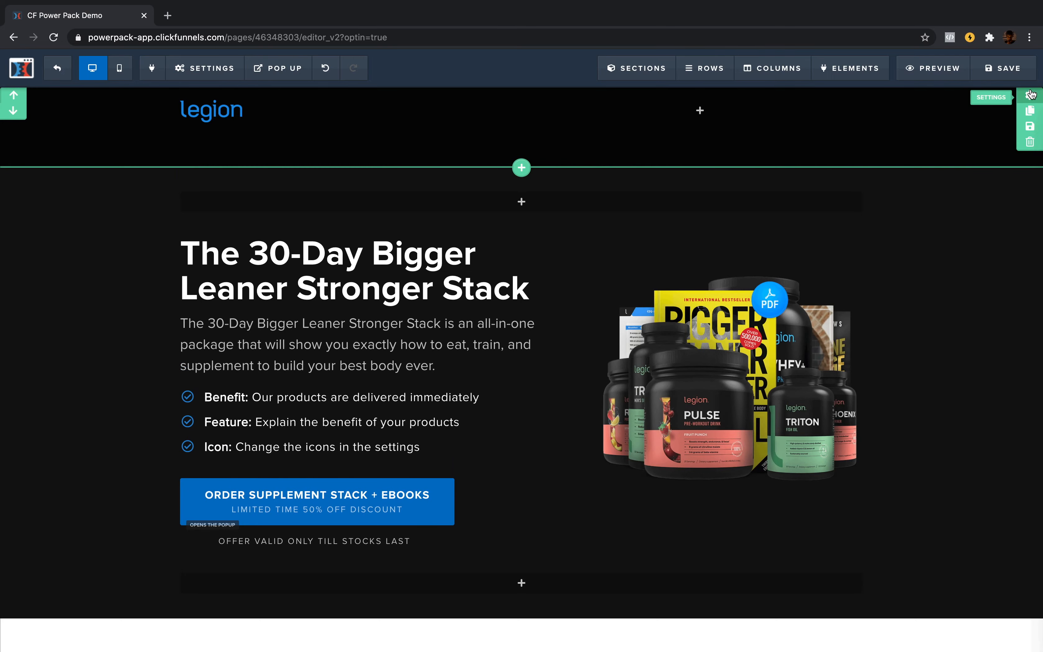
# Set the header section's width to 100% with the StyleHero Section Width Customizer
pyautogui.click(1030, 95)
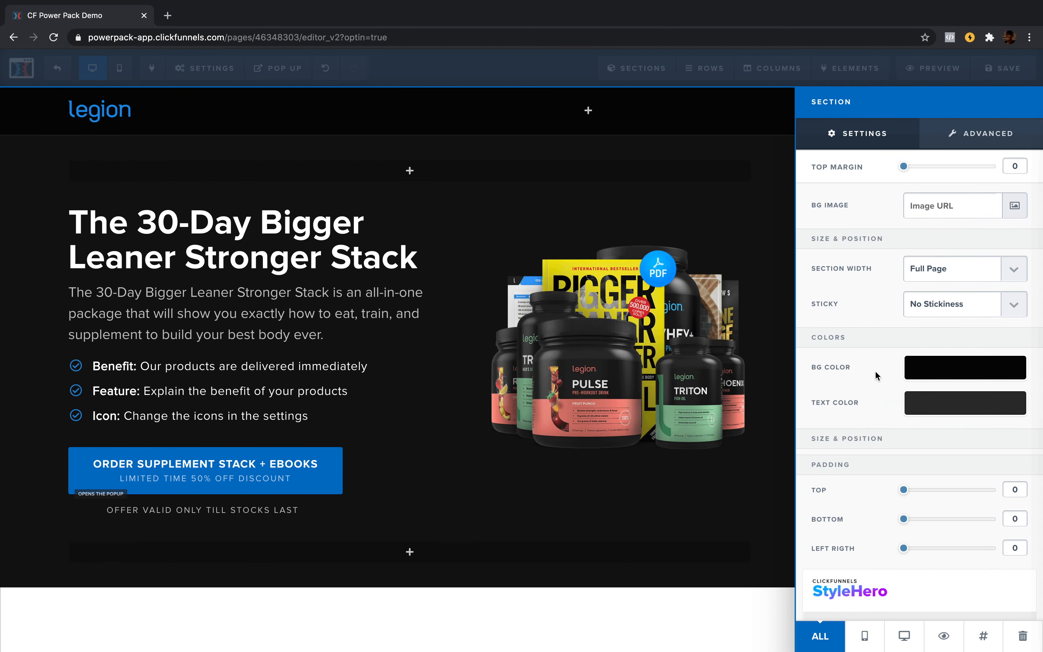
pyautogui.scroll(-5, 876, 370)
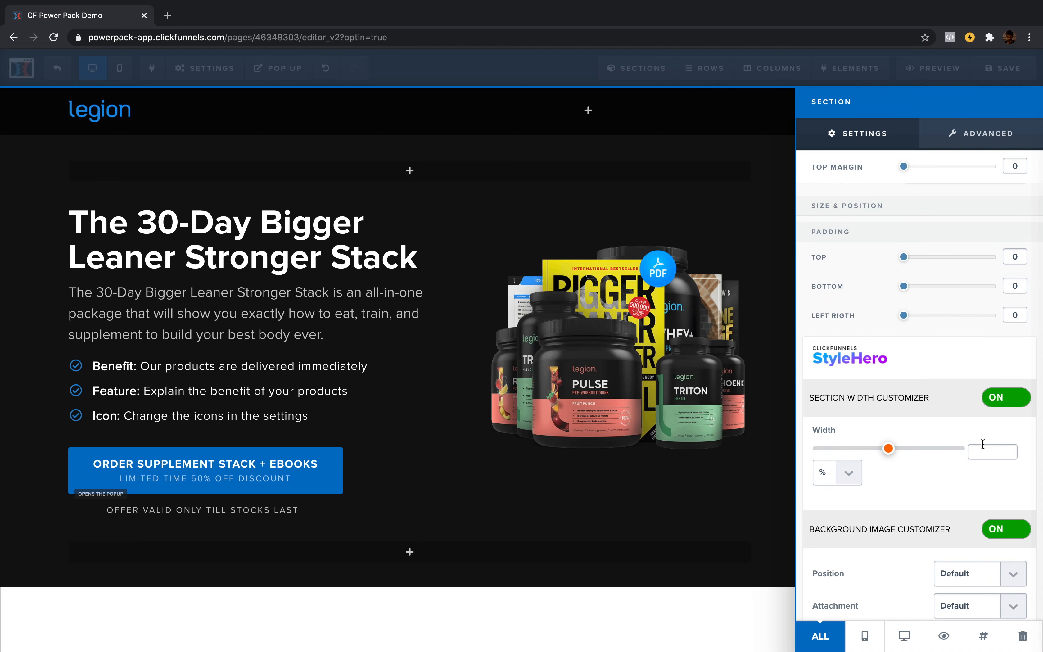
pyautogui.write('100')
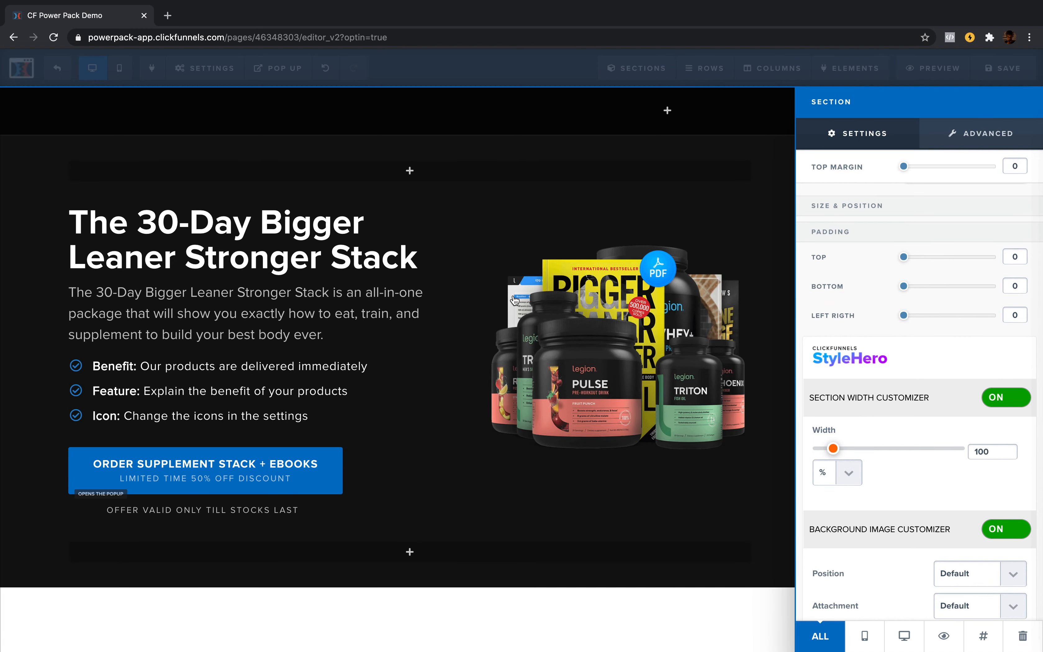
pyautogui.click(466, 291)
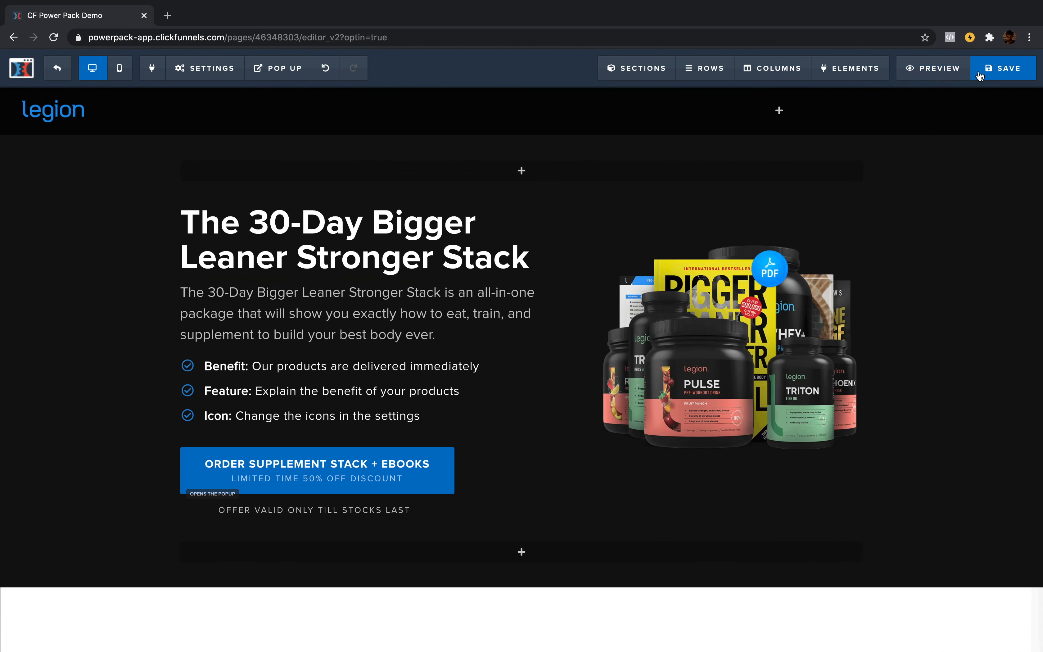
# Save the page and check the full-width header in the page preview
pyautogui.click(1000, 69)
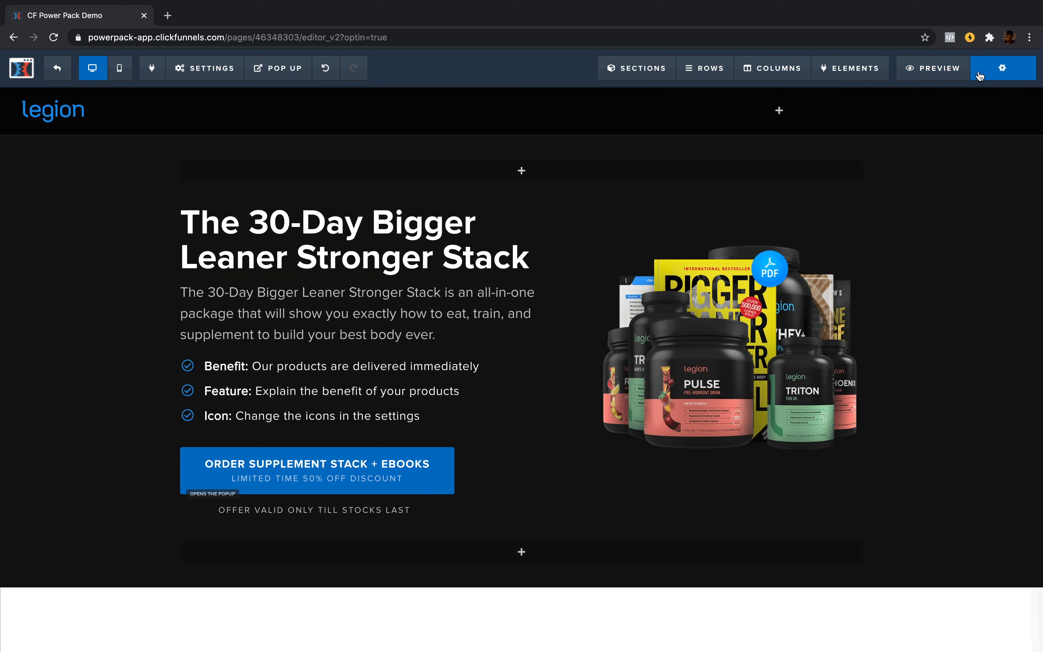
pyautogui.click(938, 69)
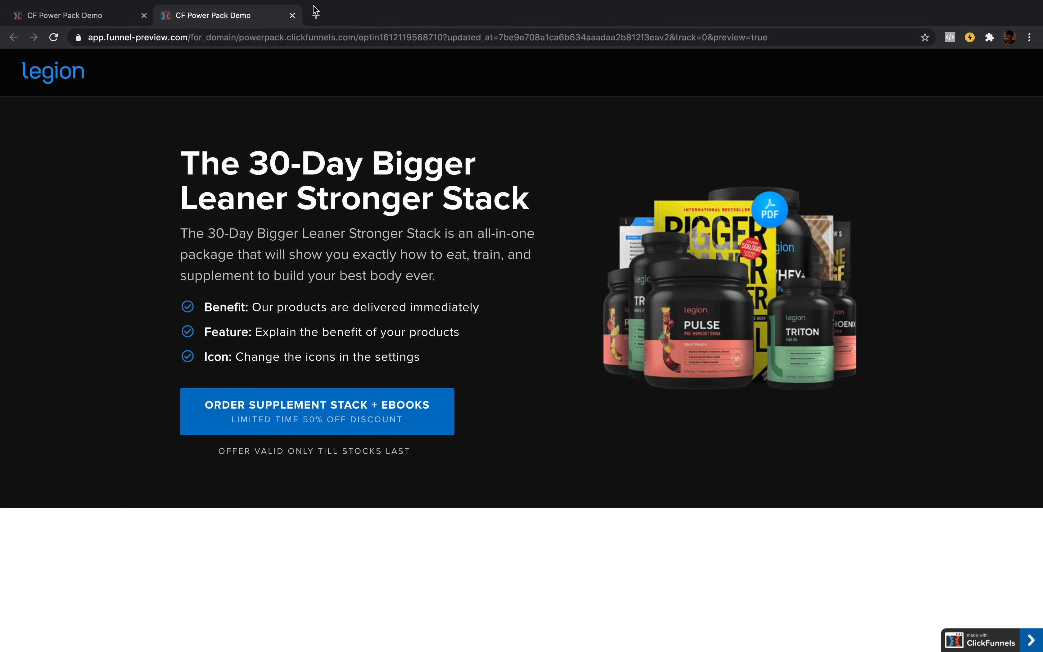
pyautogui.click(292, 16)
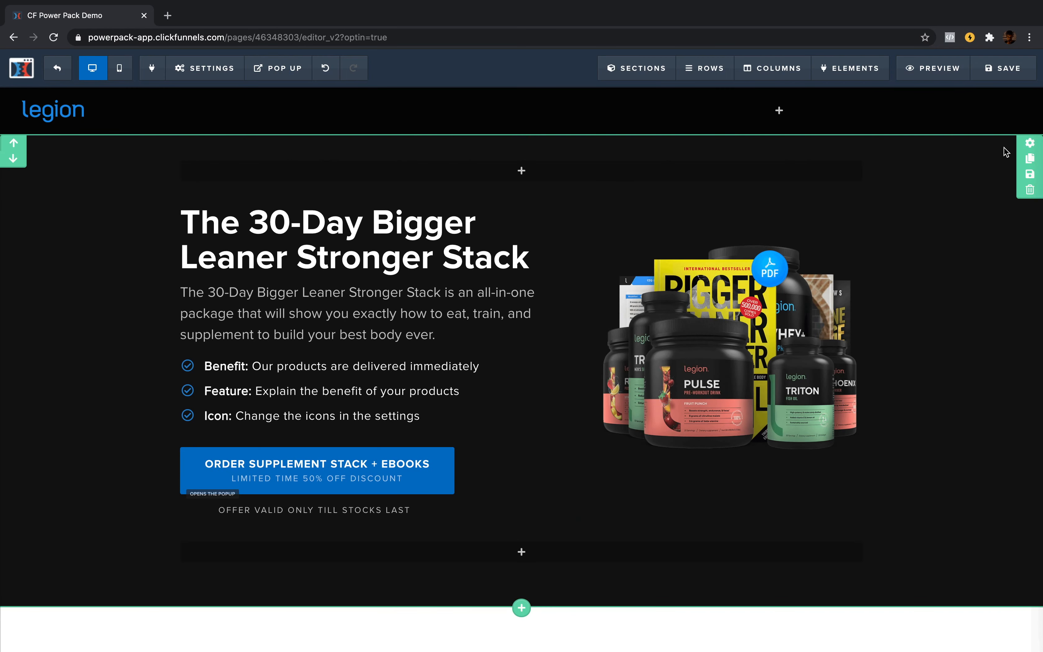
# Set the first image in the uploaded library as the background image of the headline section with the product stack
pyautogui.click(1030, 145)
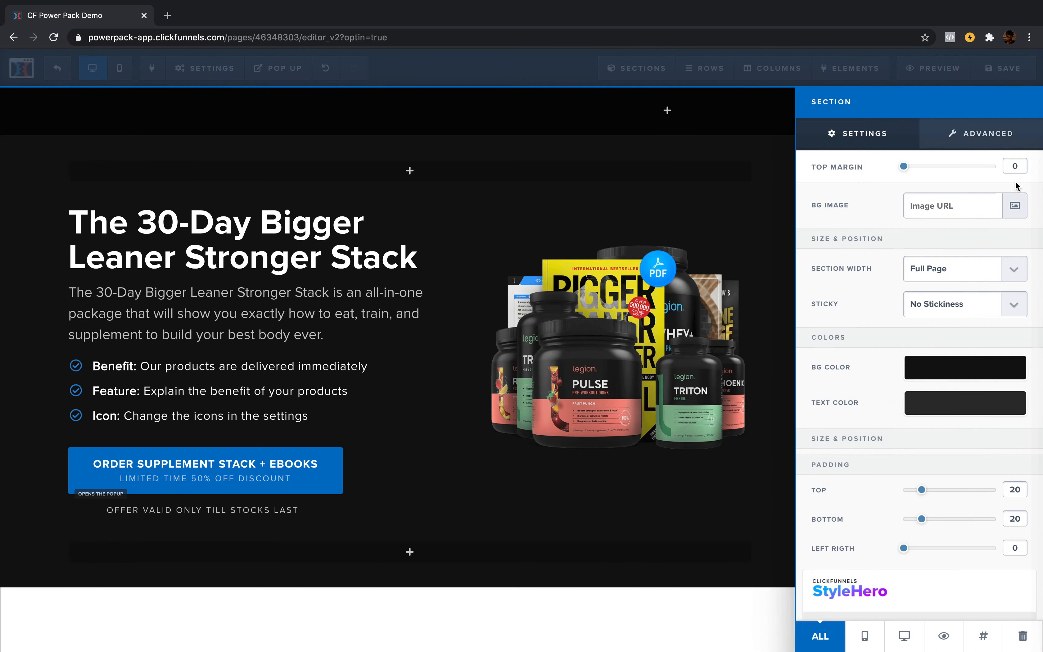
pyautogui.click(1017, 211)
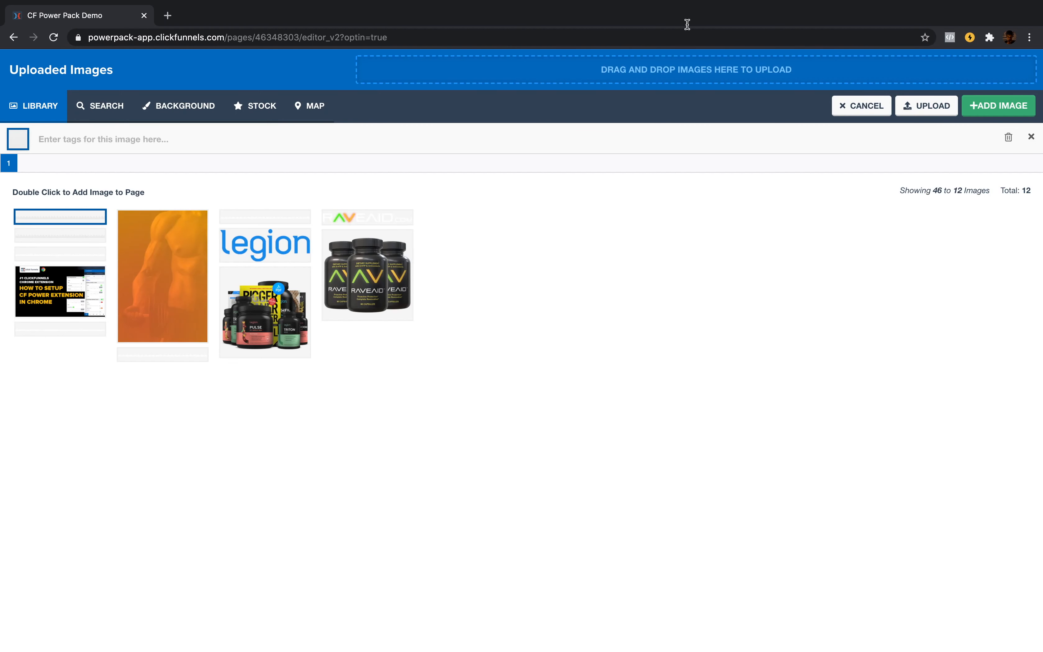
pyautogui.click(1012, 103)
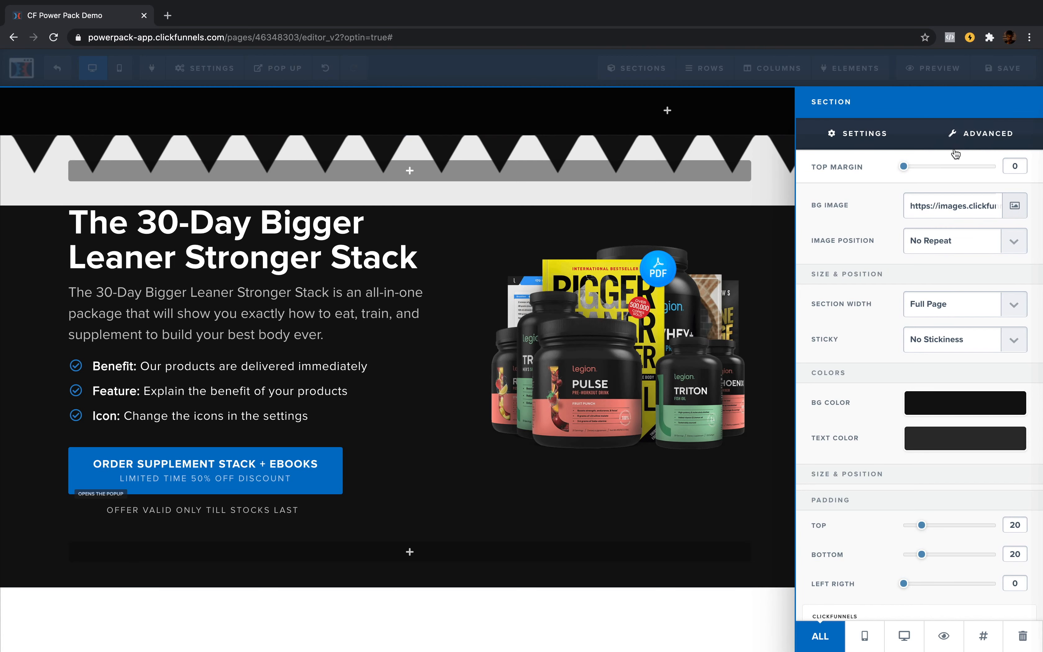
# Set the headline section's background image position to center bottom and its size to contain in the StyleHero Background Image Customizer
pyautogui.scroll(-1, 913, 297)
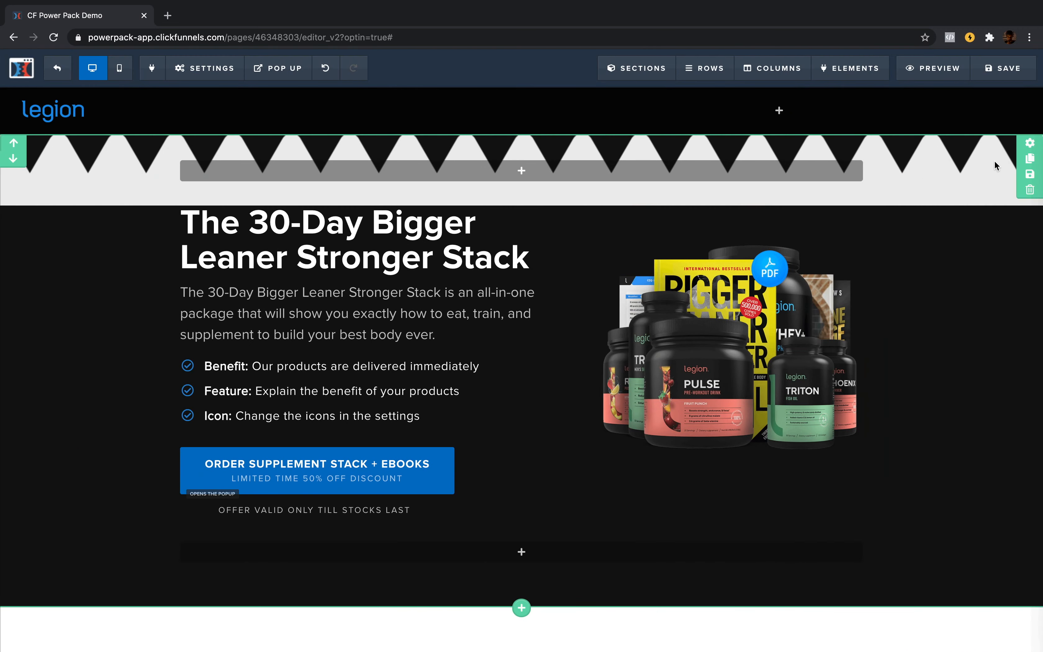
pyautogui.click(1030, 143)
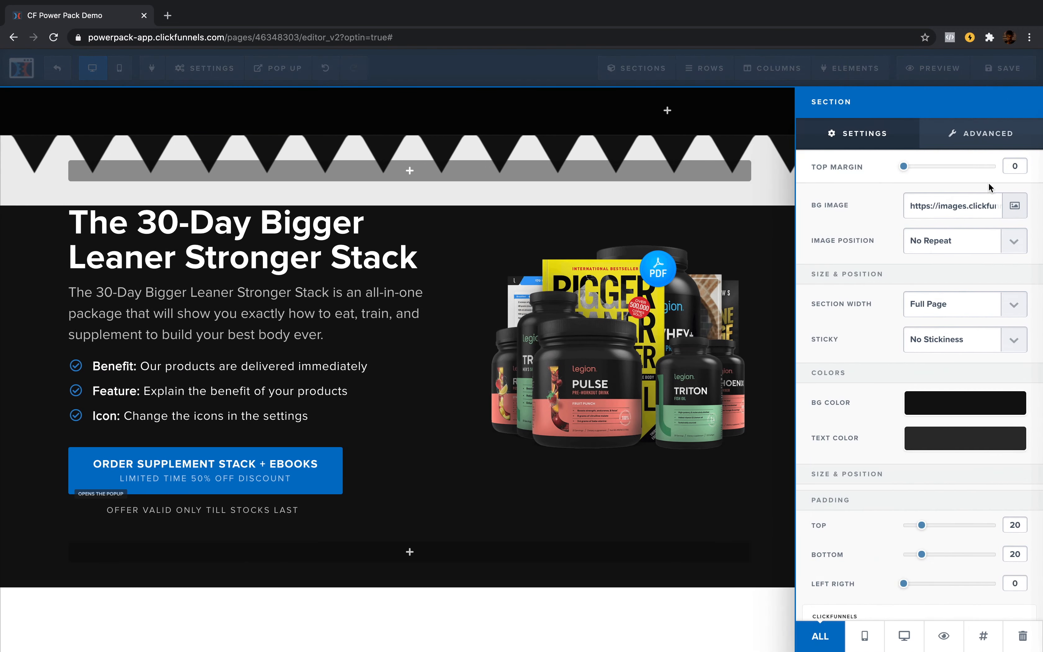
pyautogui.click(994, 237)
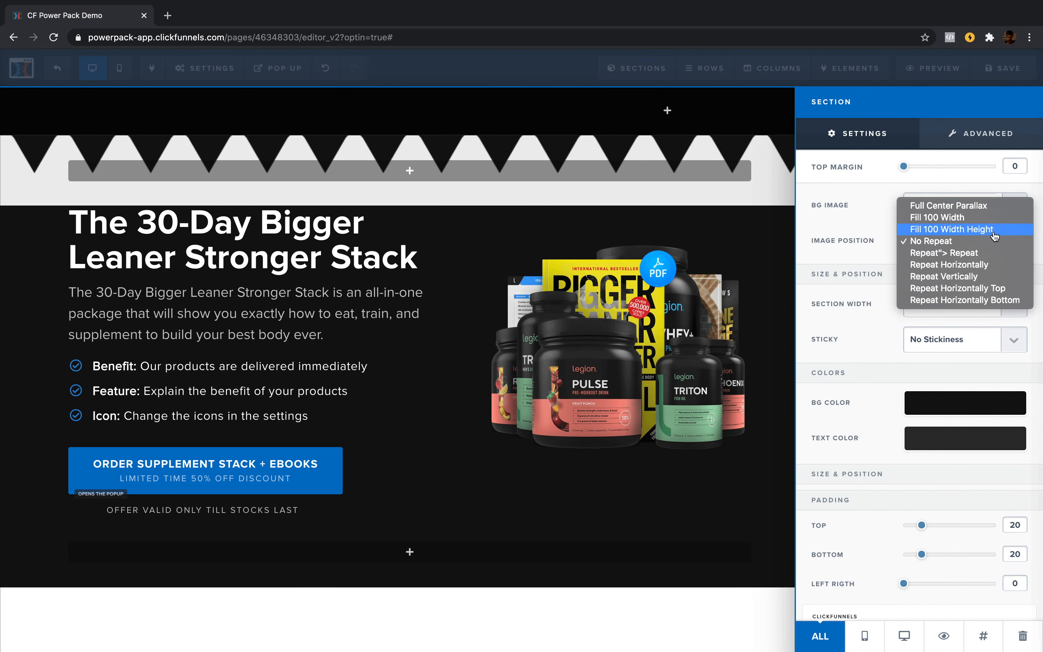
pyautogui.click(862, 218)
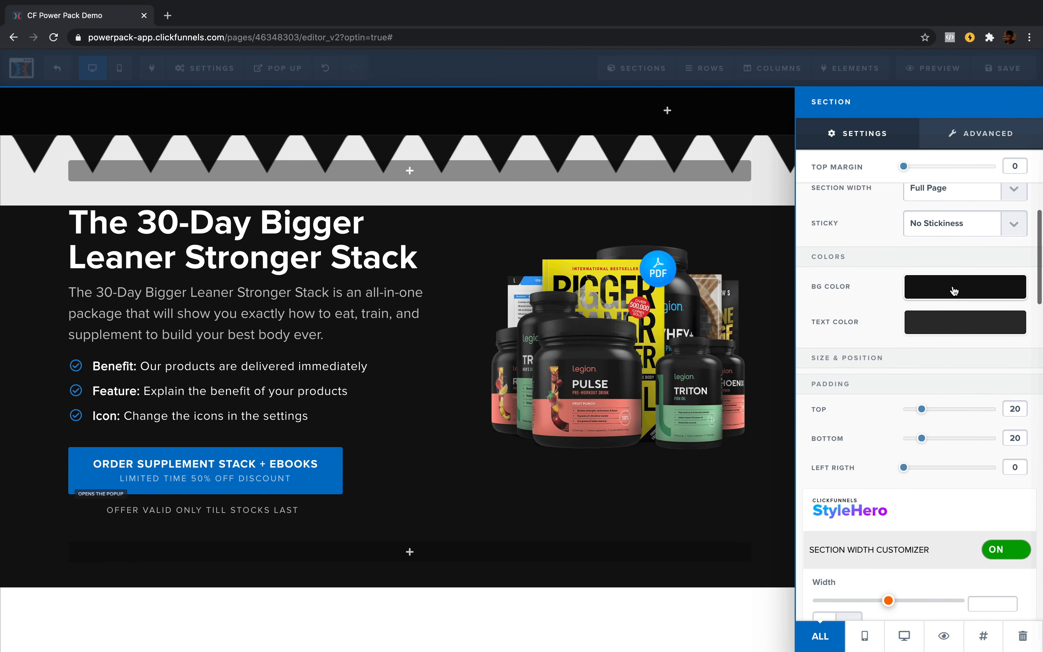
pyautogui.scroll(-5, 953, 287)
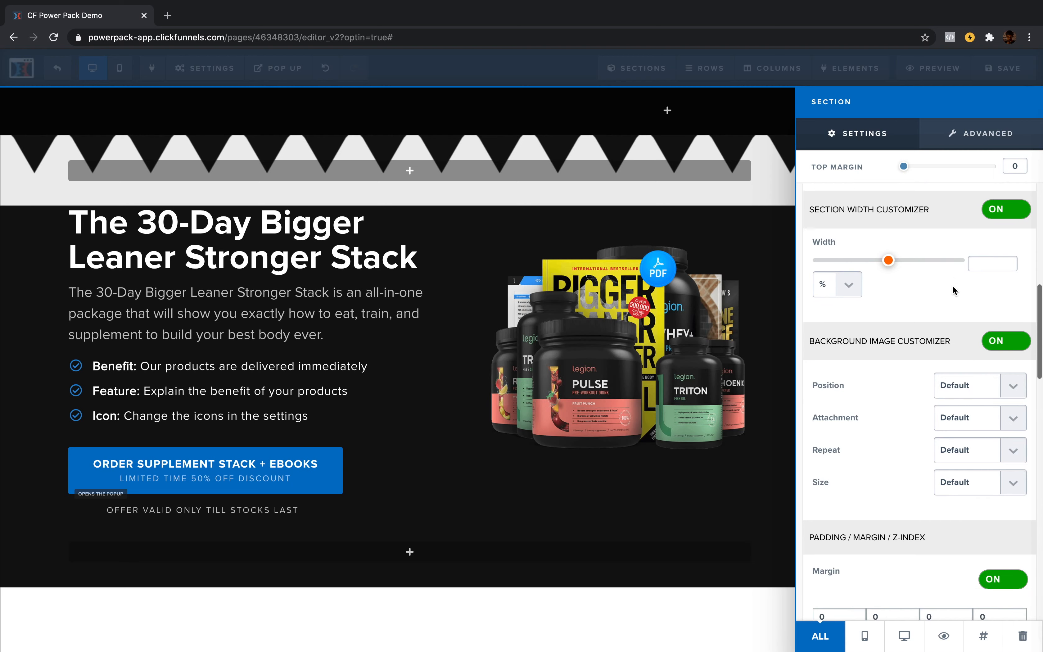
pyautogui.scroll(-2, 952, 286)
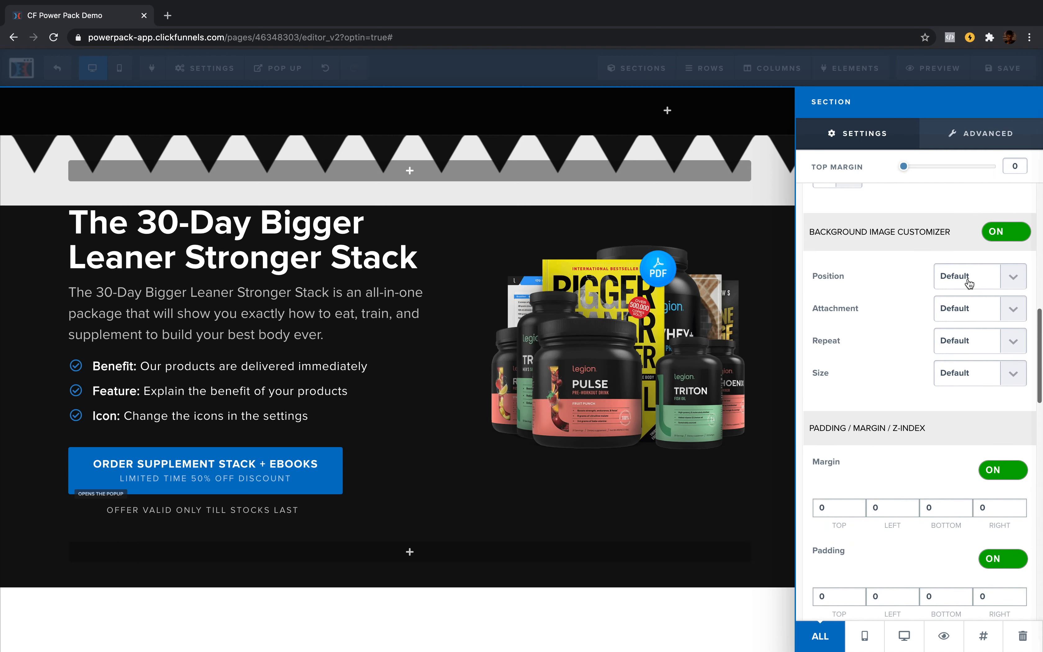
pyautogui.click(969, 284)
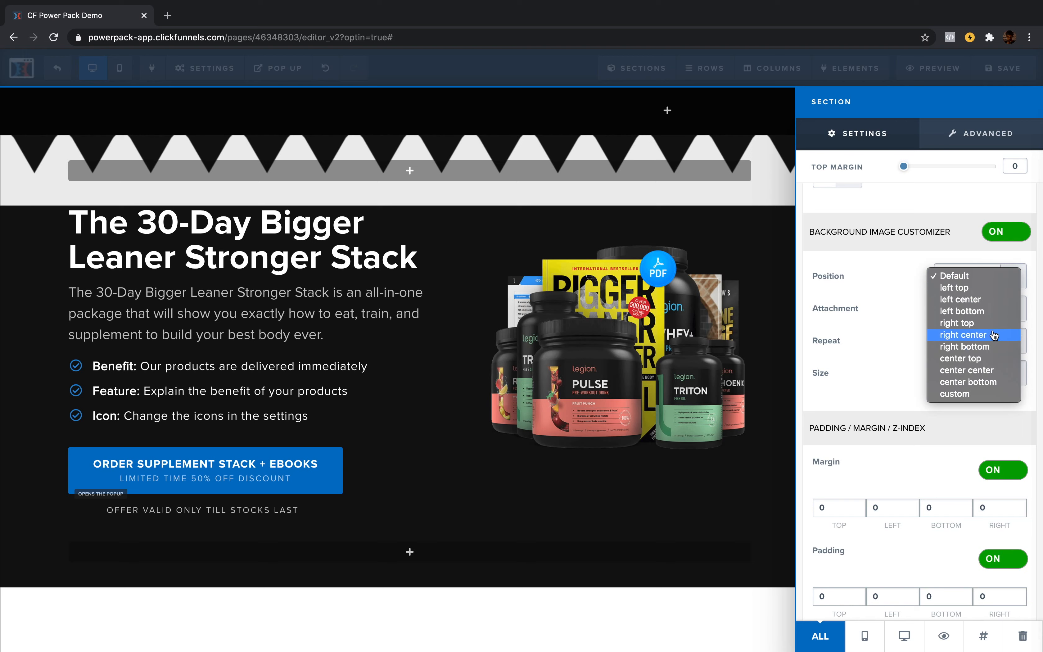
pyautogui.click(988, 382)
pyautogui.click(988, 384)
pyautogui.click(985, 382)
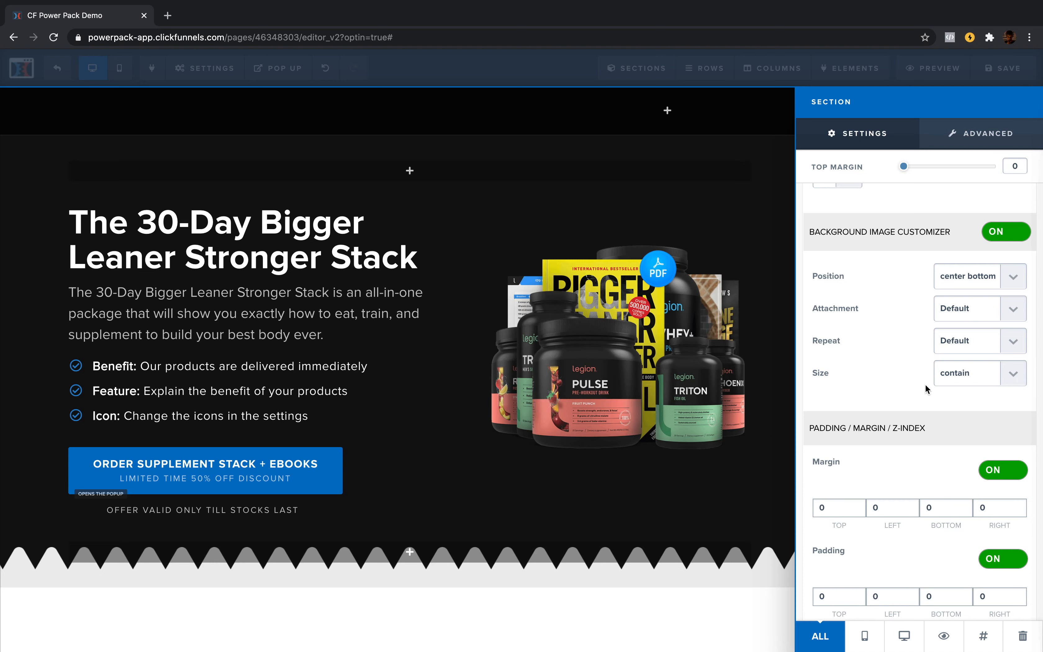
# Try the custom size for the section's background image and return it to contain
pyautogui.click(957, 375)
pyautogui.click(962, 410)
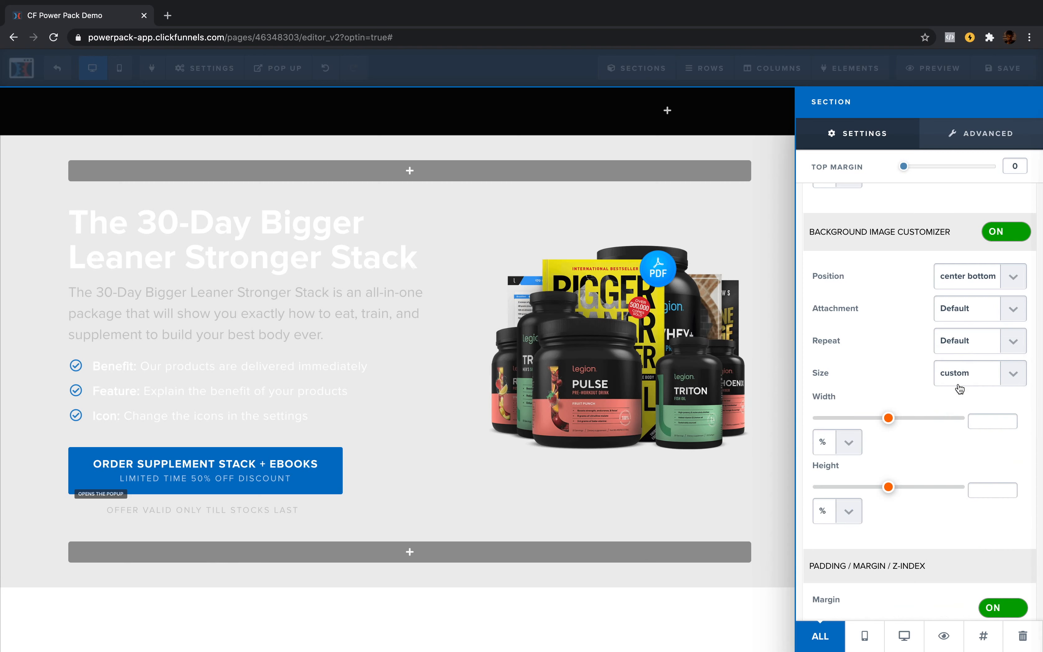
pyautogui.click(962, 385)
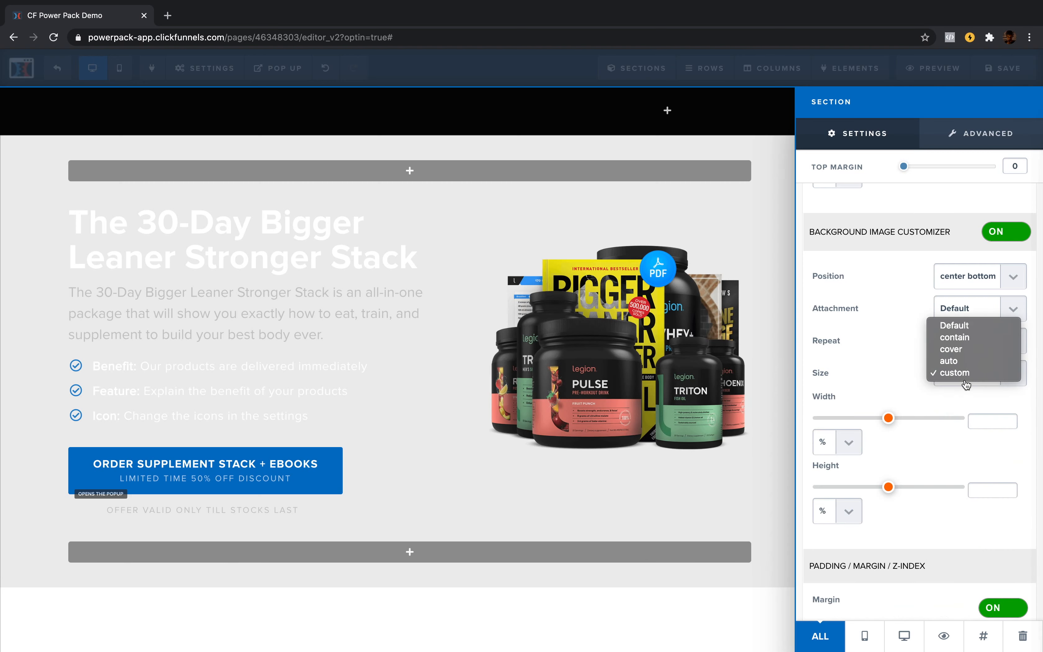
pyautogui.click(989, 338)
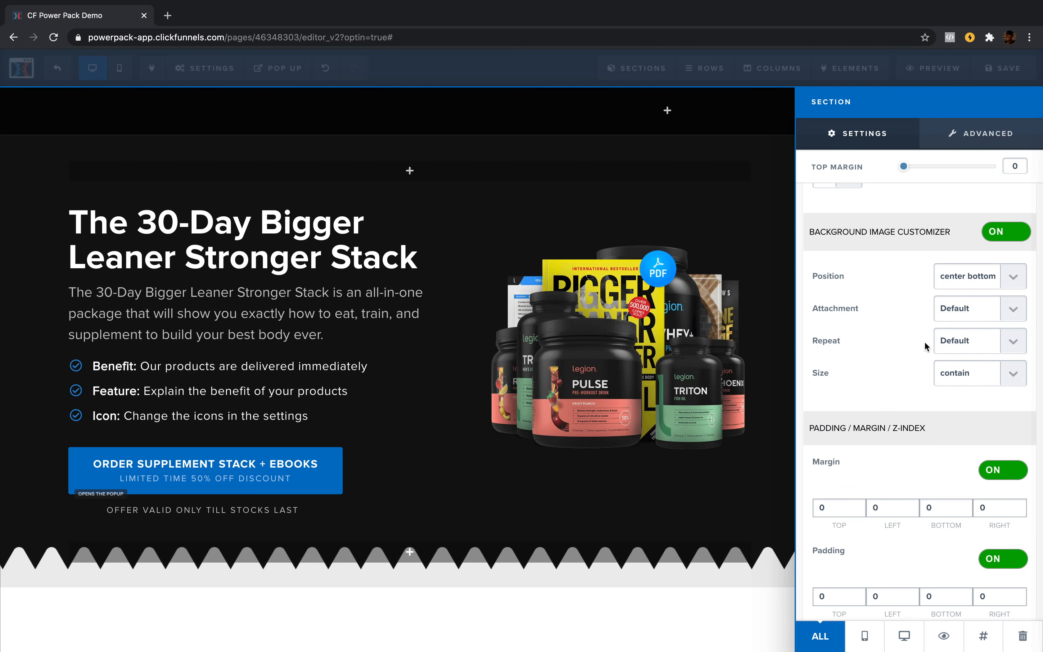
# Enlarge the product stack image to a width of 138% with the StyleHero Image Width Customizer
pyautogui.click(778, 404)
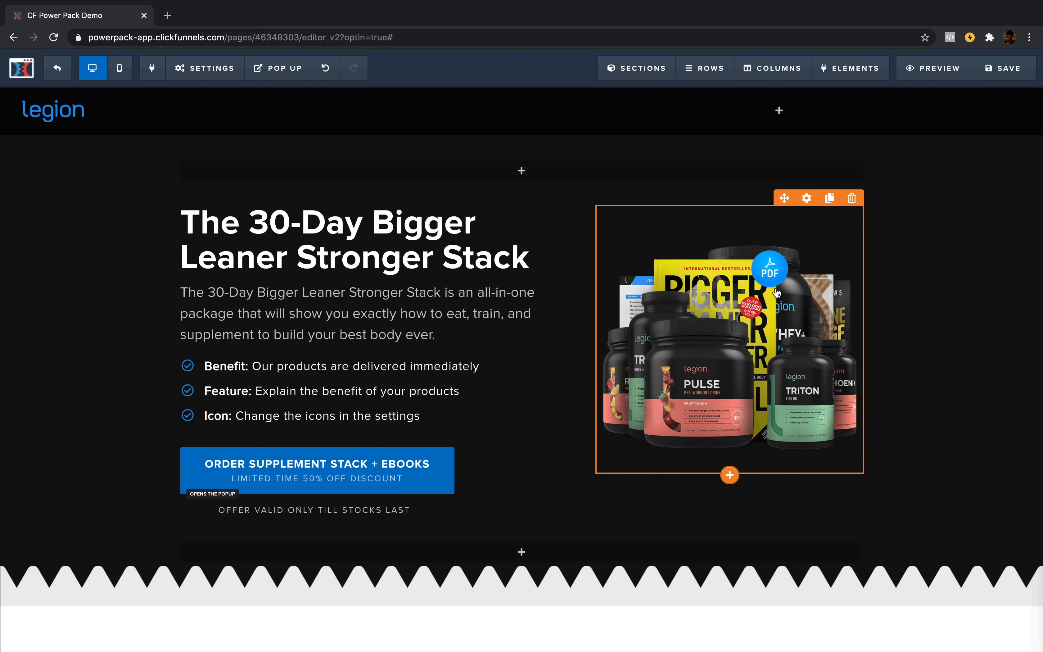
pyautogui.click(807, 199)
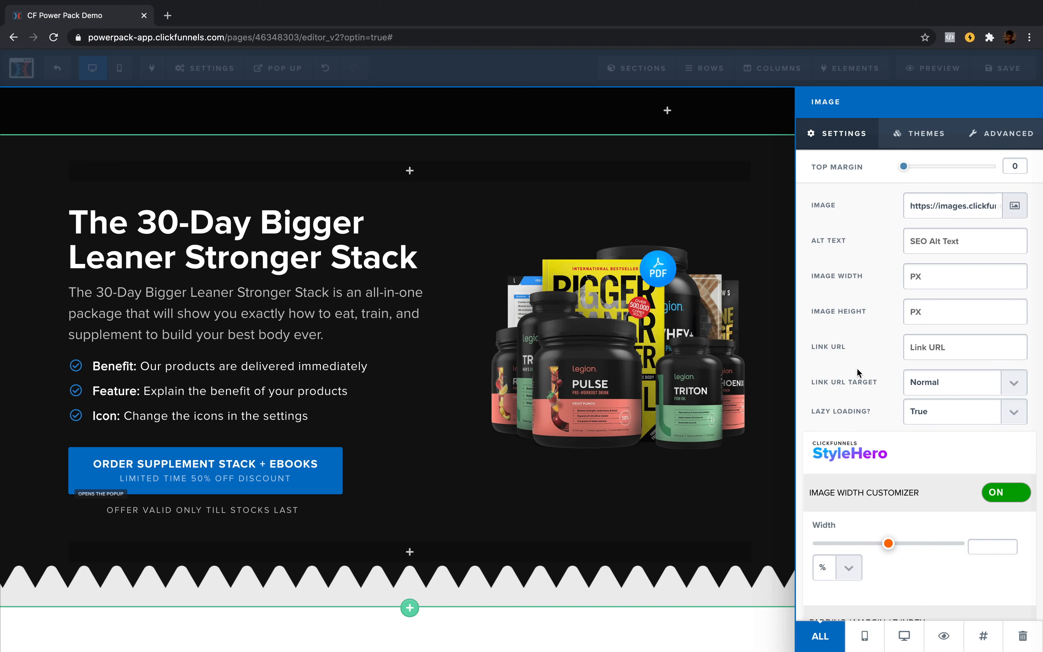
pyautogui.scroll(-1, 857, 370)
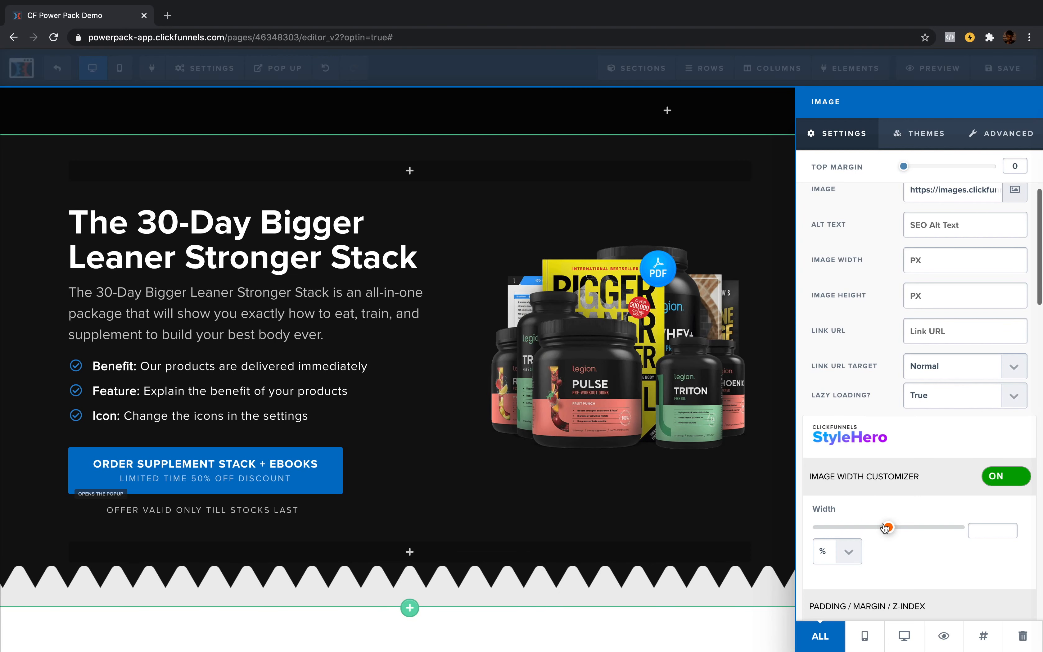
pyautogui.scroll(-1, 886, 528)
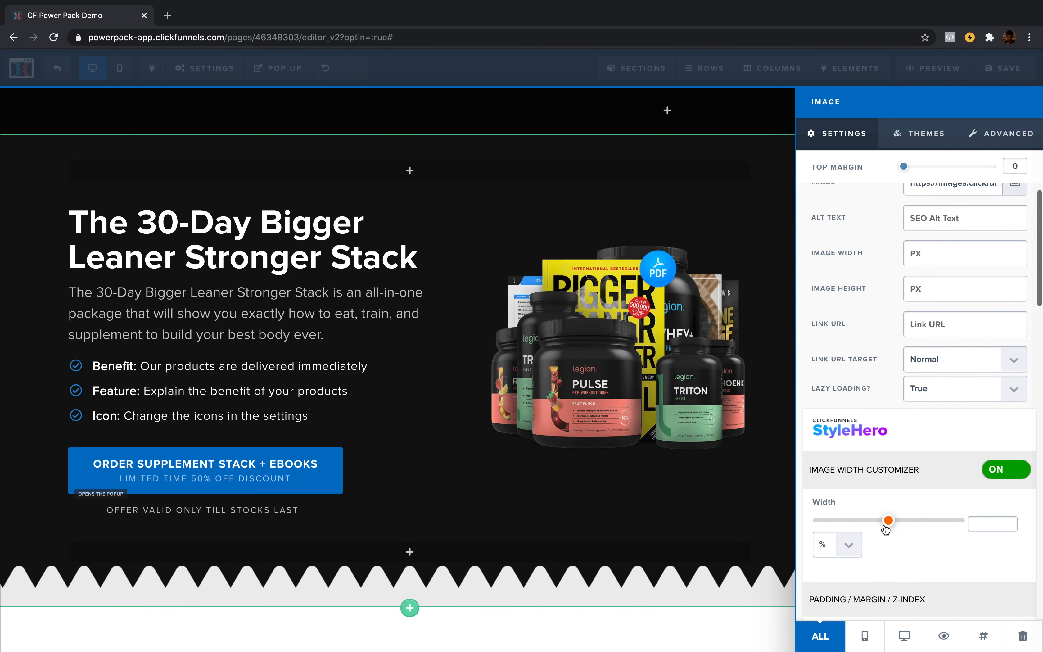
pyautogui.moveTo(886, 505); pyautogui.dragTo(839, 501)
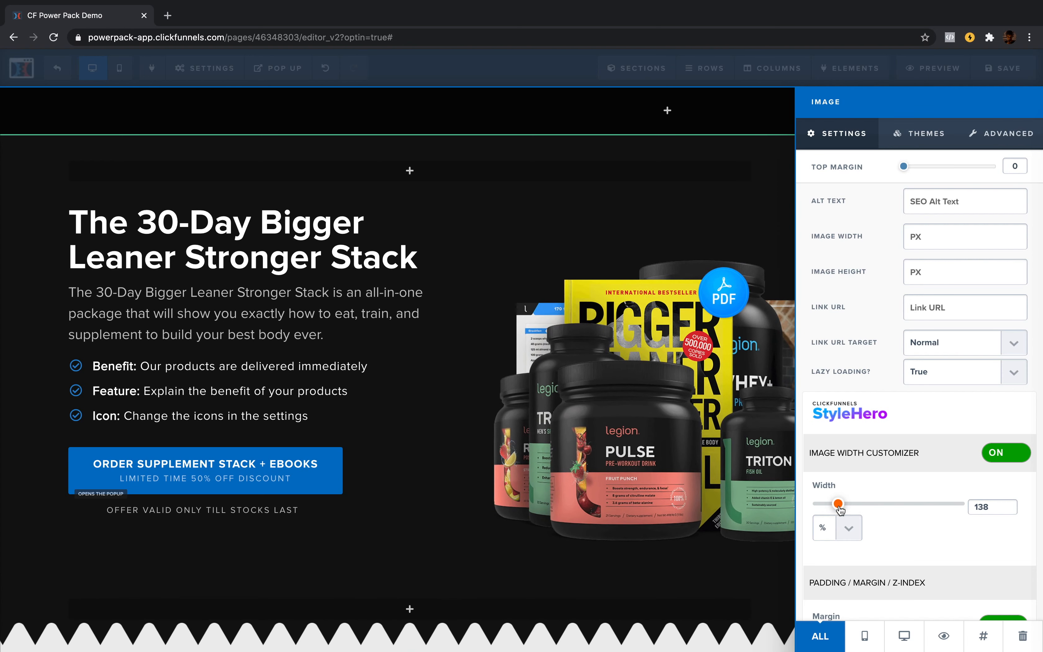
pyautogui.click(846, 523)
pyautogui.click(861, 495)
# Set the product stack image's left margin and top margin to -100 each in StyleHero
pyautogui.scroll(-5, 860, 495)
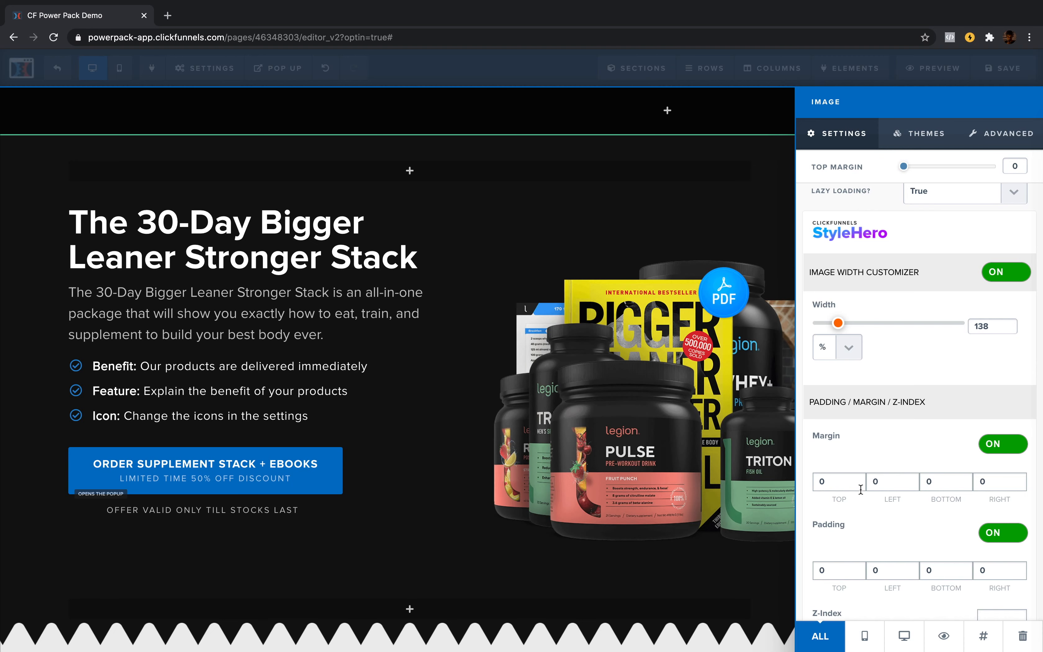
pyautogui.scroll(-1, 861, 489)
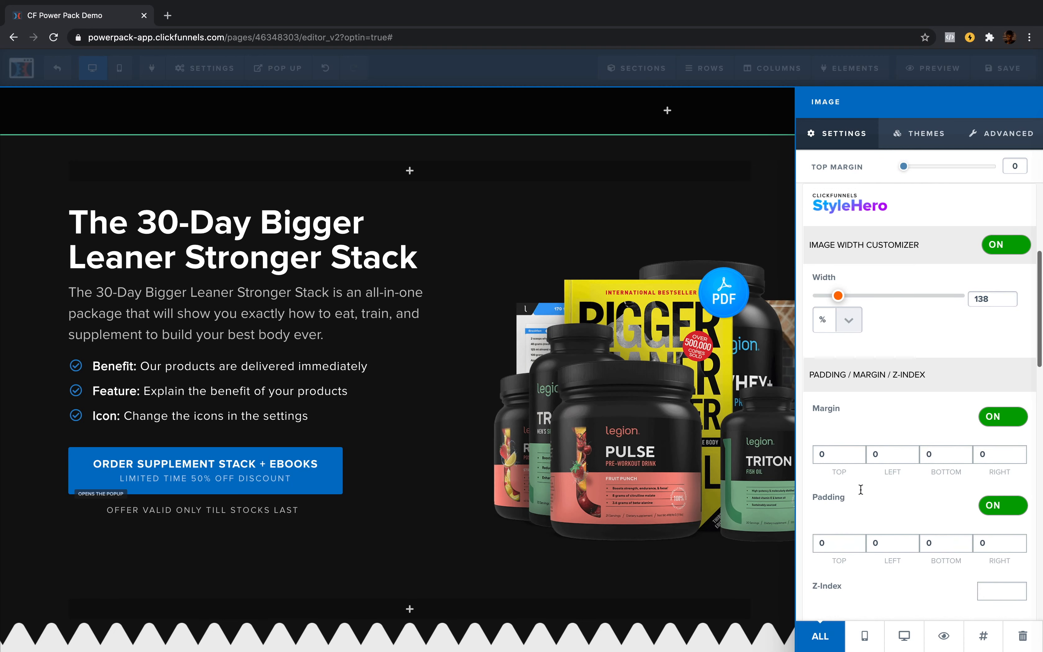
pyautogui.click(871, 453)
pyautogui.write('-100')
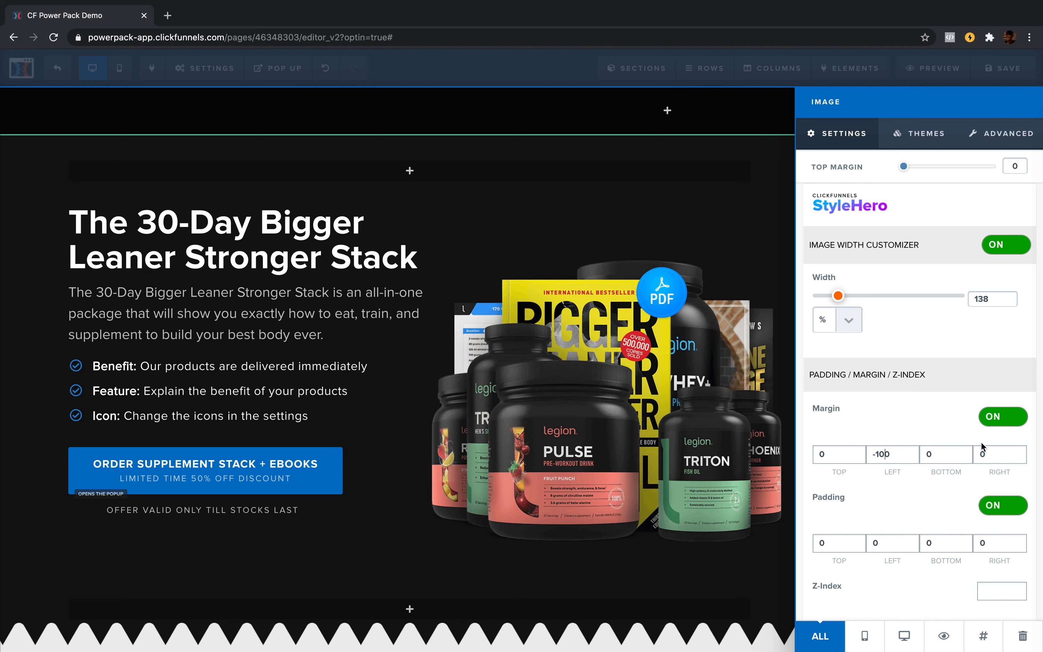
pyautogui.click(816, 452)
pyautogui.write('-100')
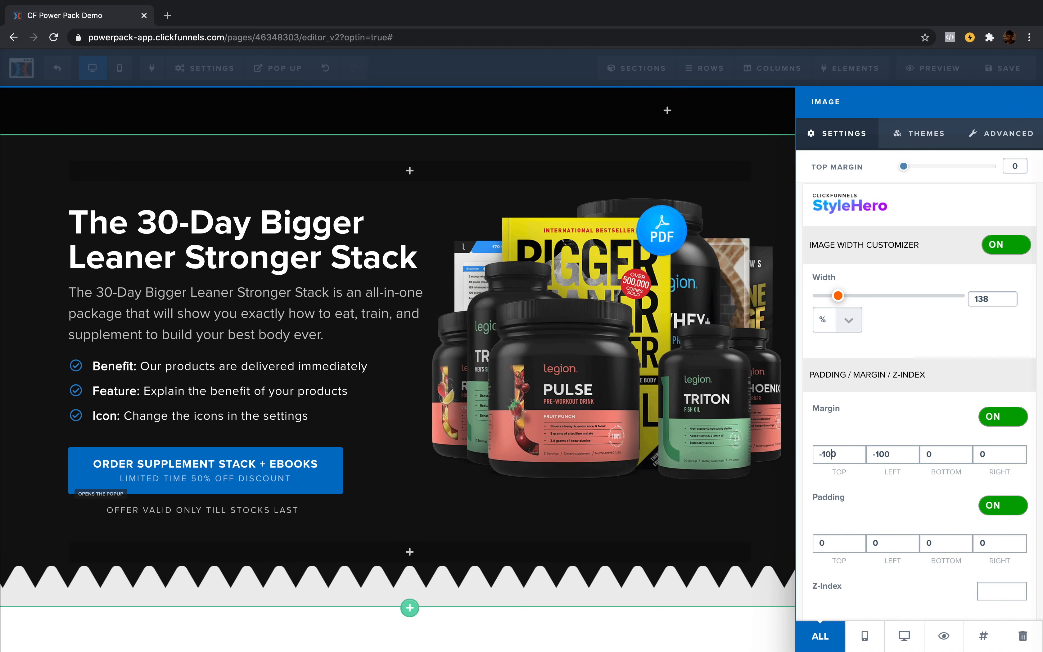
# Adjust the product stack image's top margin to -70 and its left margin to -80, and close its settings
pyautogui.press('BackSpace')
pyautogui.press('BackSpace')
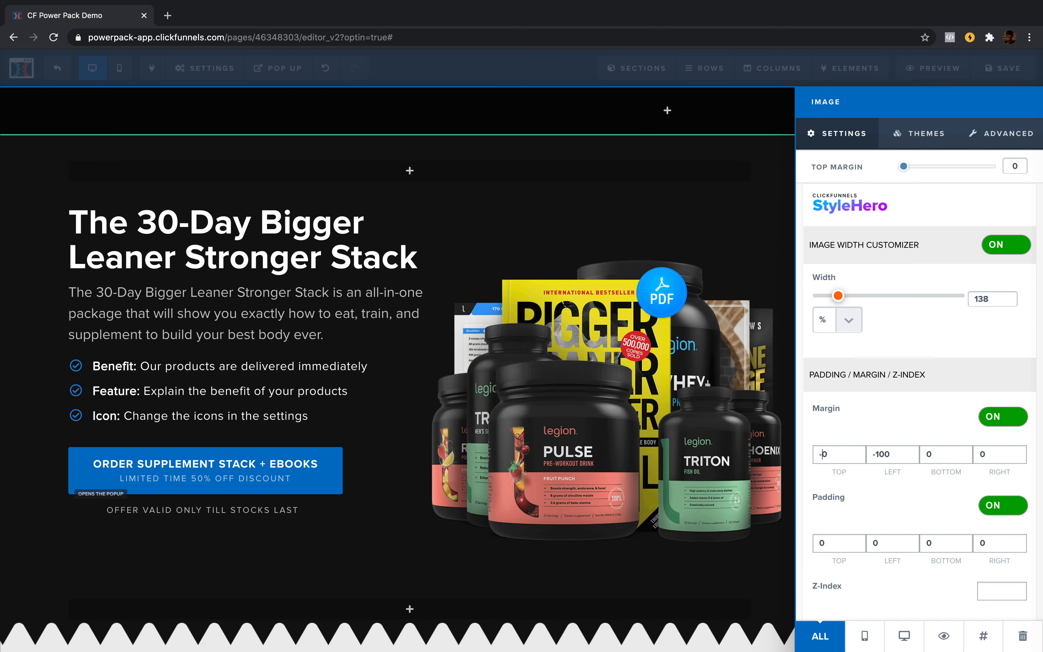
pyautogui.write('7')
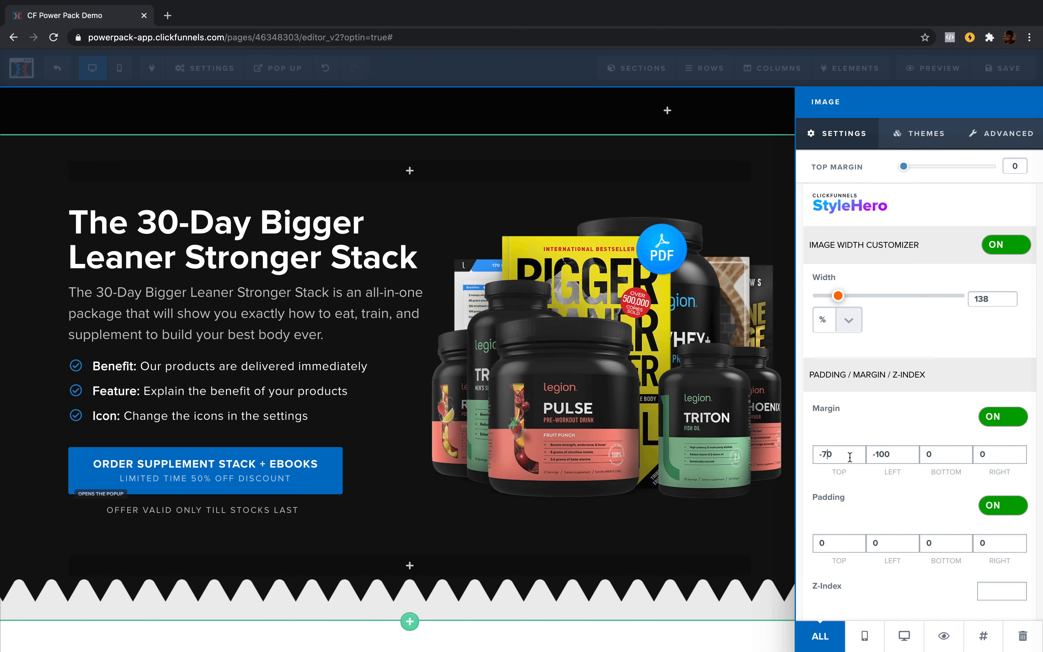
pyautogui.press('BackSpace')
pyautogui.press('BackSpace')
pyautogui.write('8')
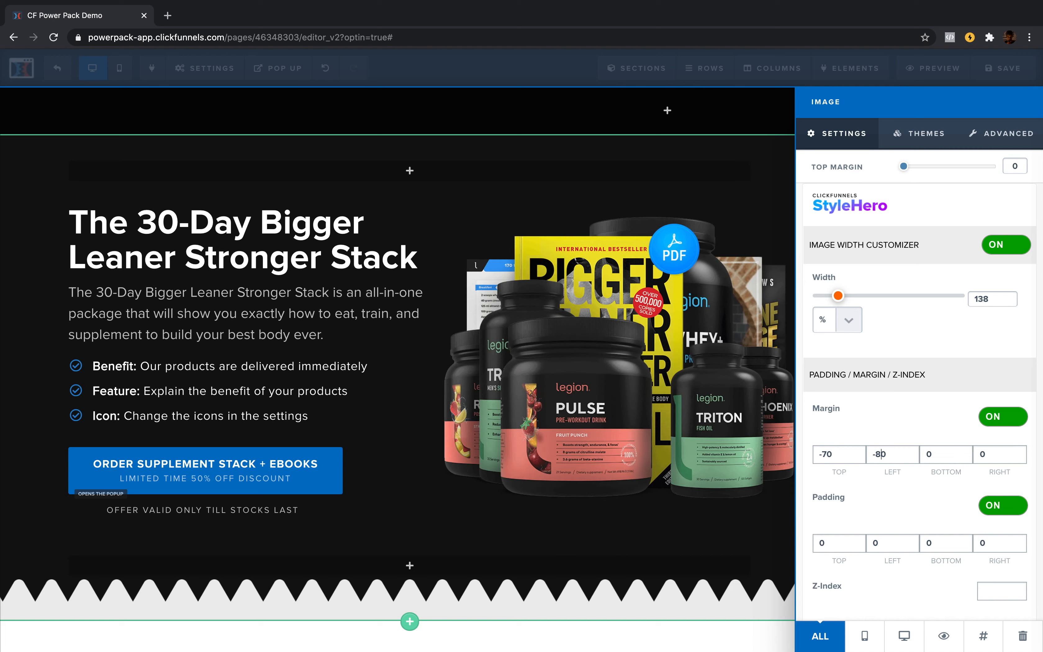
pyautogui.click(772, 438)
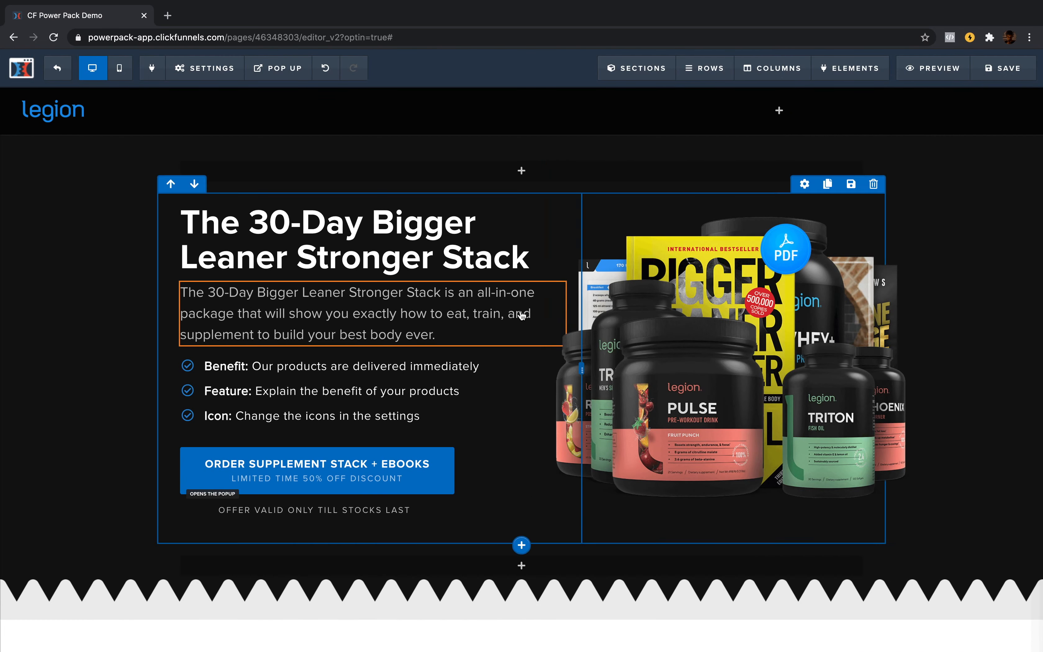
# Give the paragraph below the headline a solid left border with a width of 5 in the StyleHero Border Editor
pyautogui.click(509, 274)
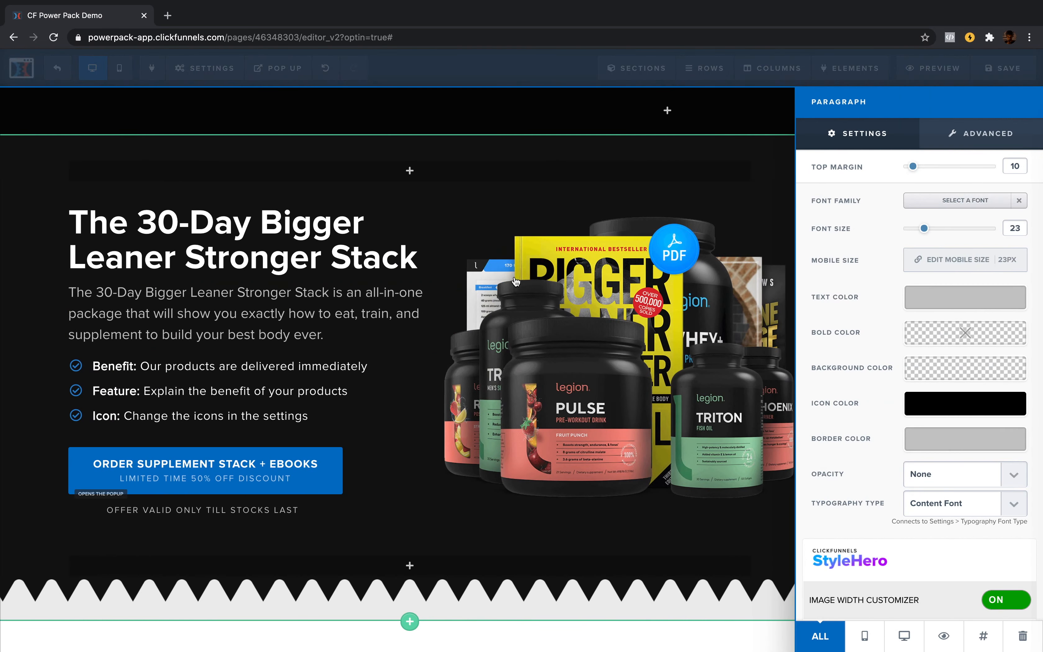
pyautogui.scroll(-15, 848, 279)
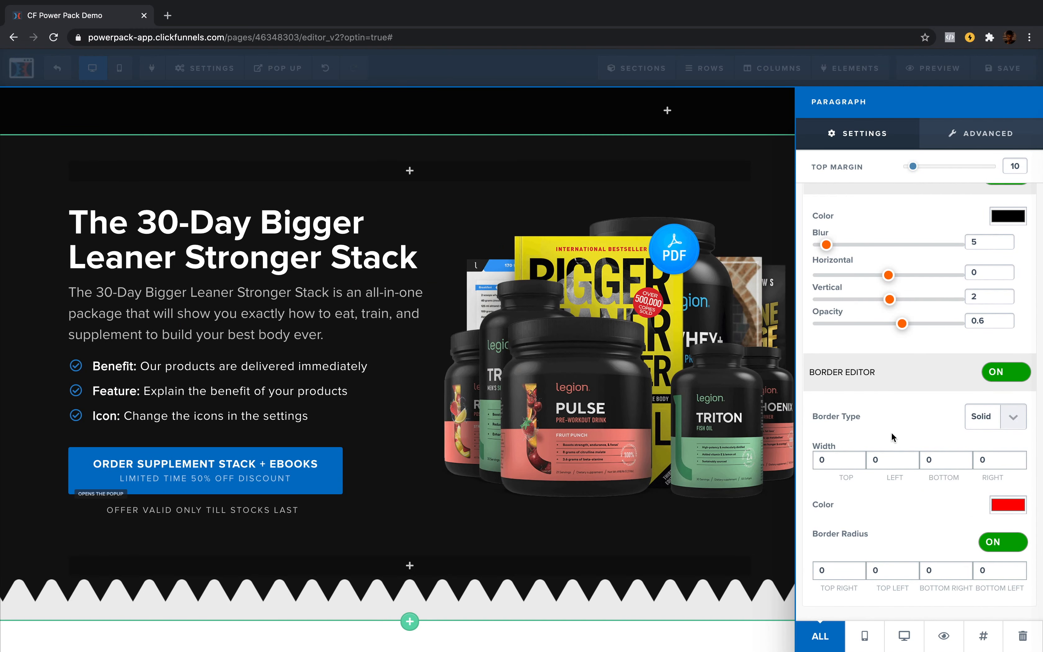
pyautogui.moveTo(889, 463); pyautogui.dragTo(849, 461)
pyautogui.write('5')
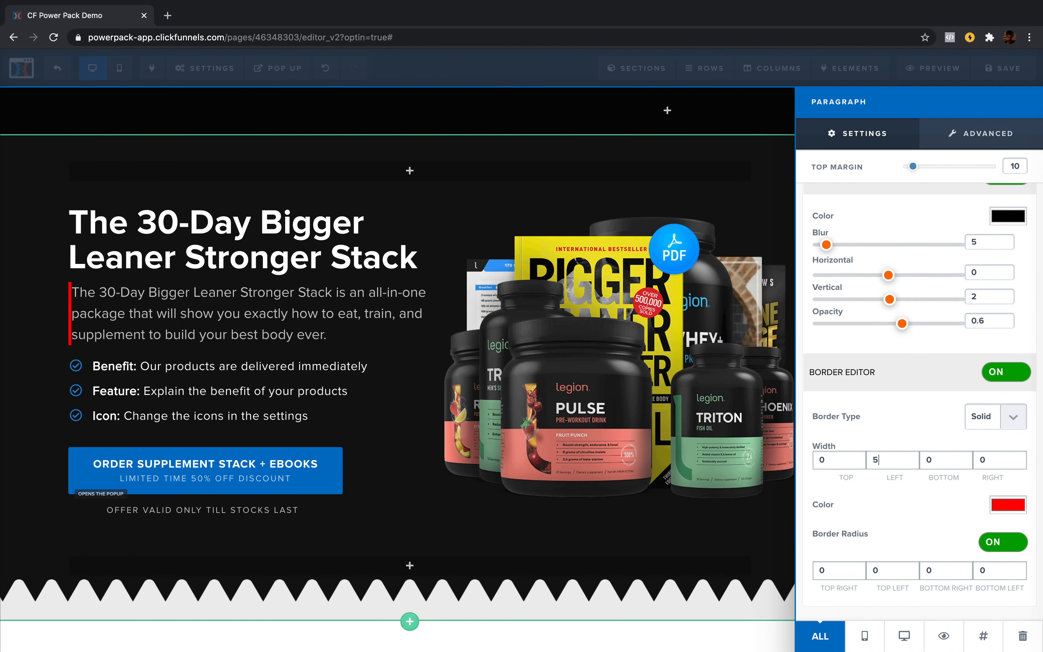
# Set the paragraph's border color to the green of the Triton bottle's label, RGB 129, 174, 140, by sampling it from the image
pyautogui.click(999, 507)
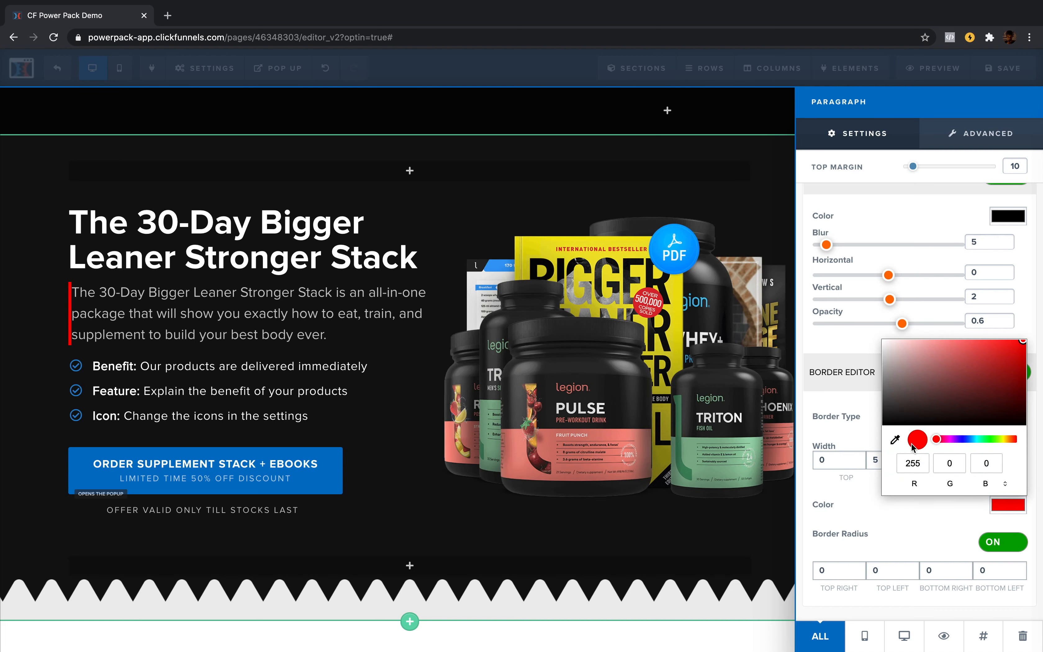
pyautogui.click(895, 440)
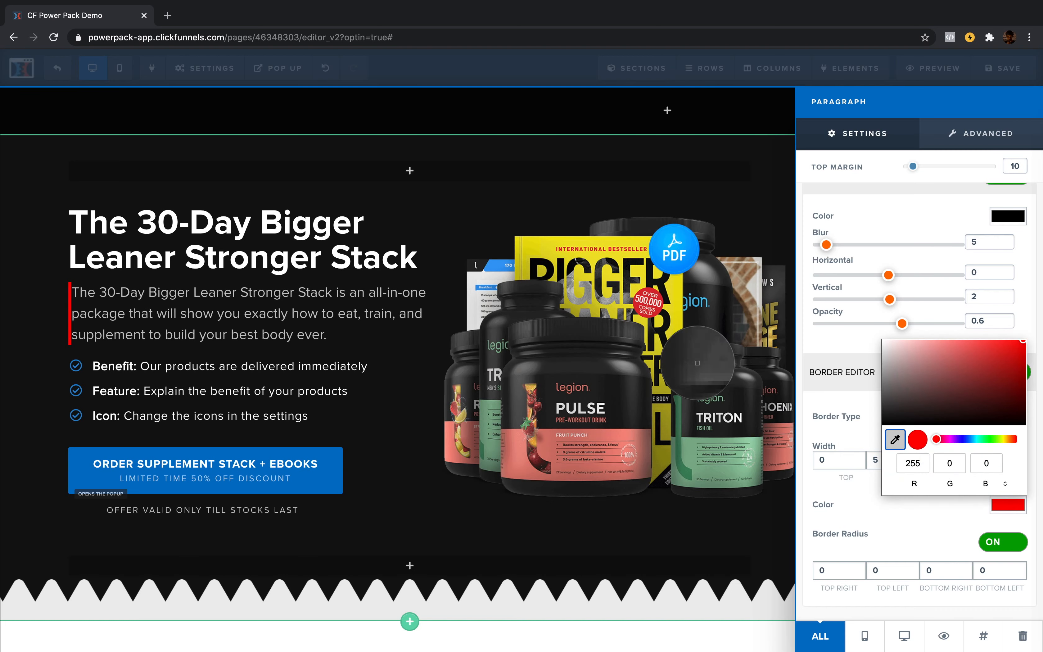
pyautogui.click(700, 456)
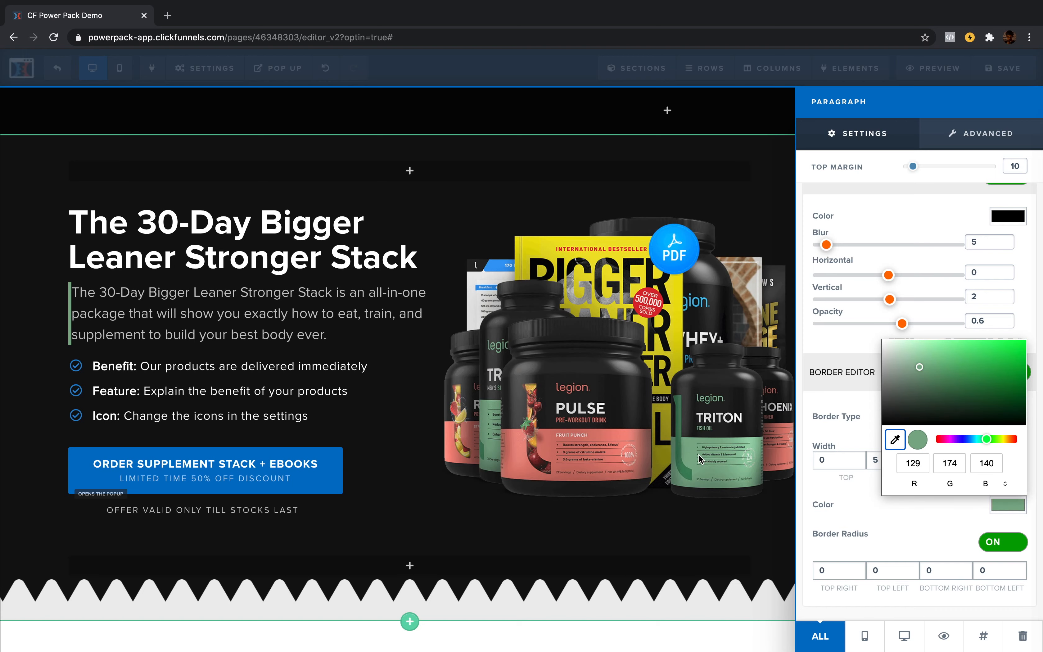
pyautogui.click(843, 401)
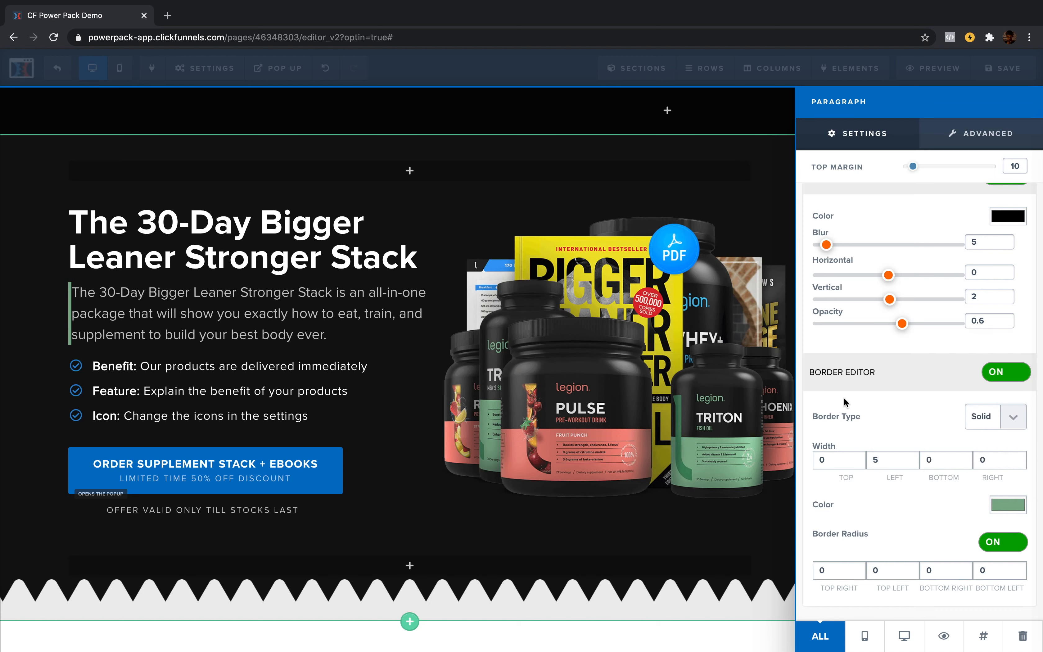
# Set the paragraph's left padding to 20 in StyleHero and close its settings
pyautogui.scroll(6, 872, 403)
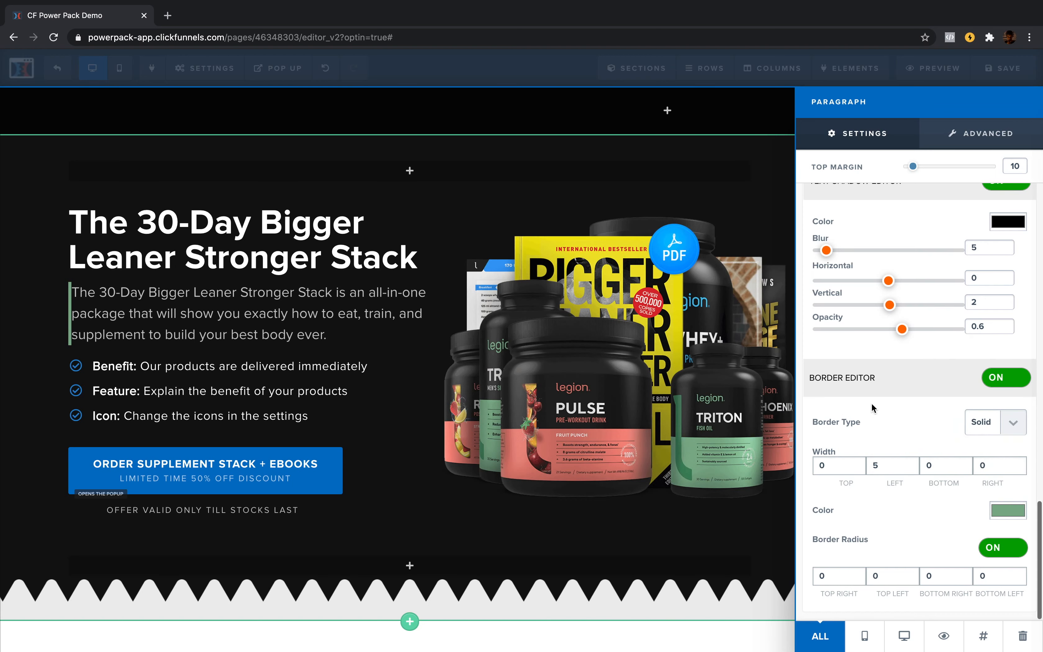
pyautogui.scroll(10, 872, 403)
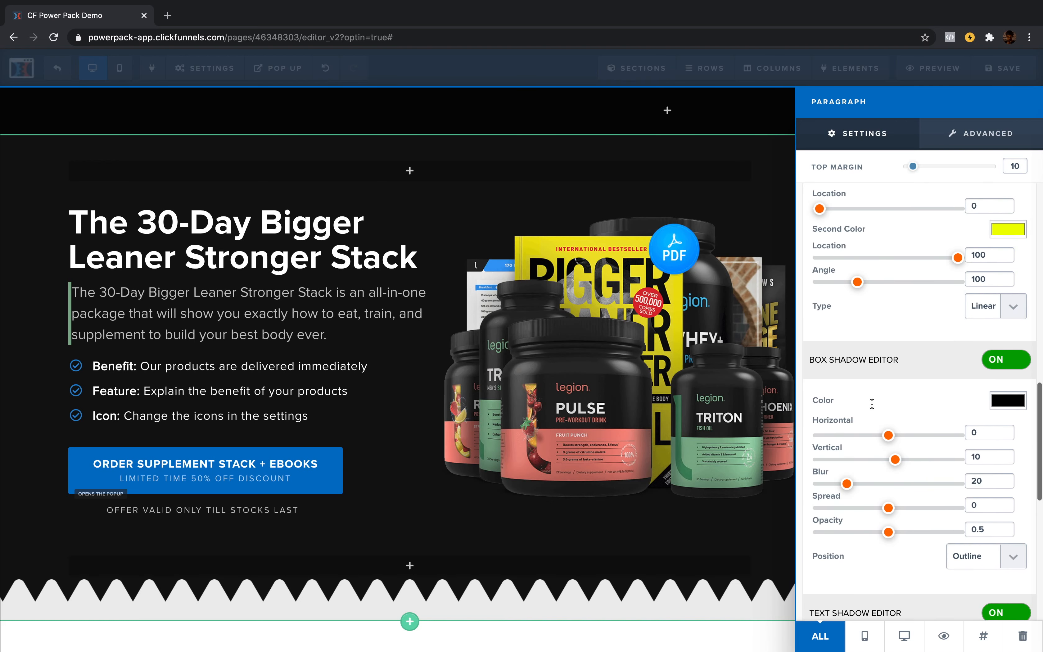
pyautogui.scroll(2, 871, 408)
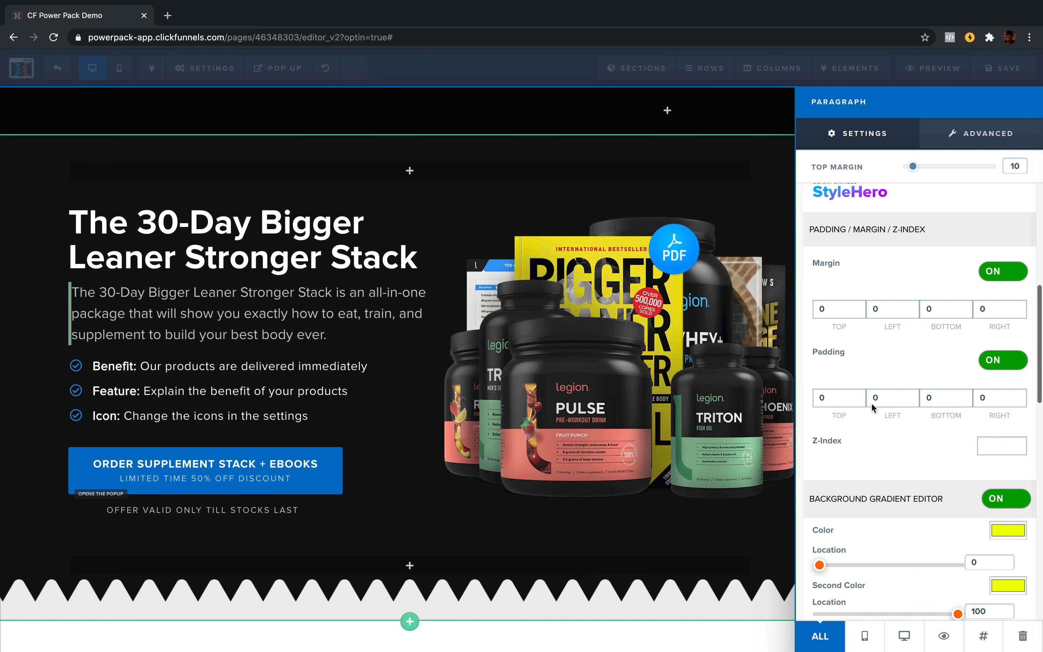
pyautogui.click(871, 404)
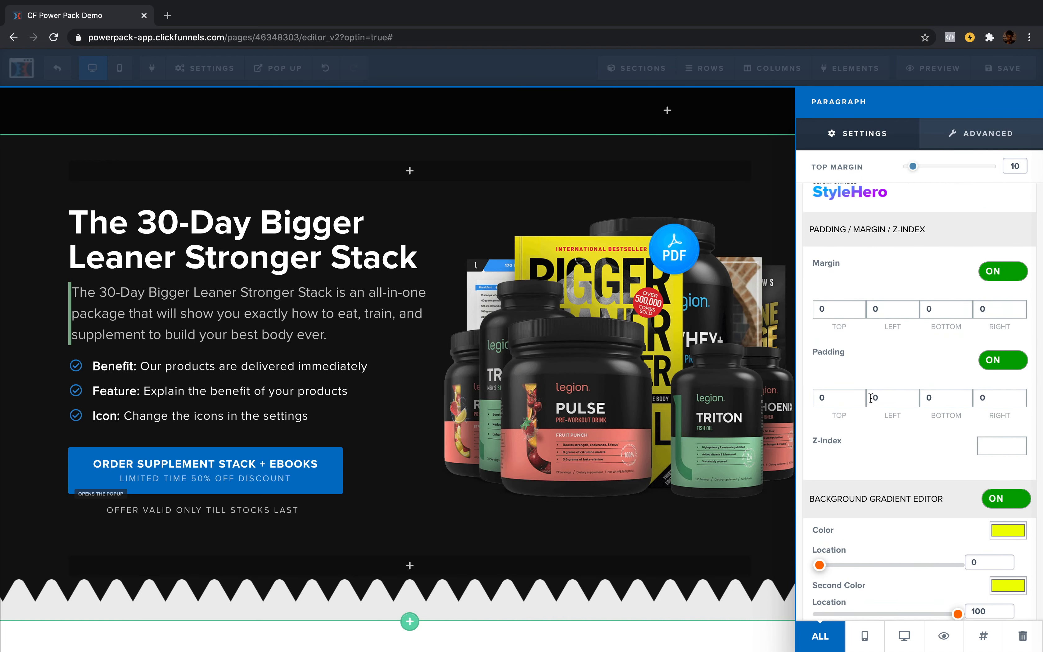
pyautogui.write('2')
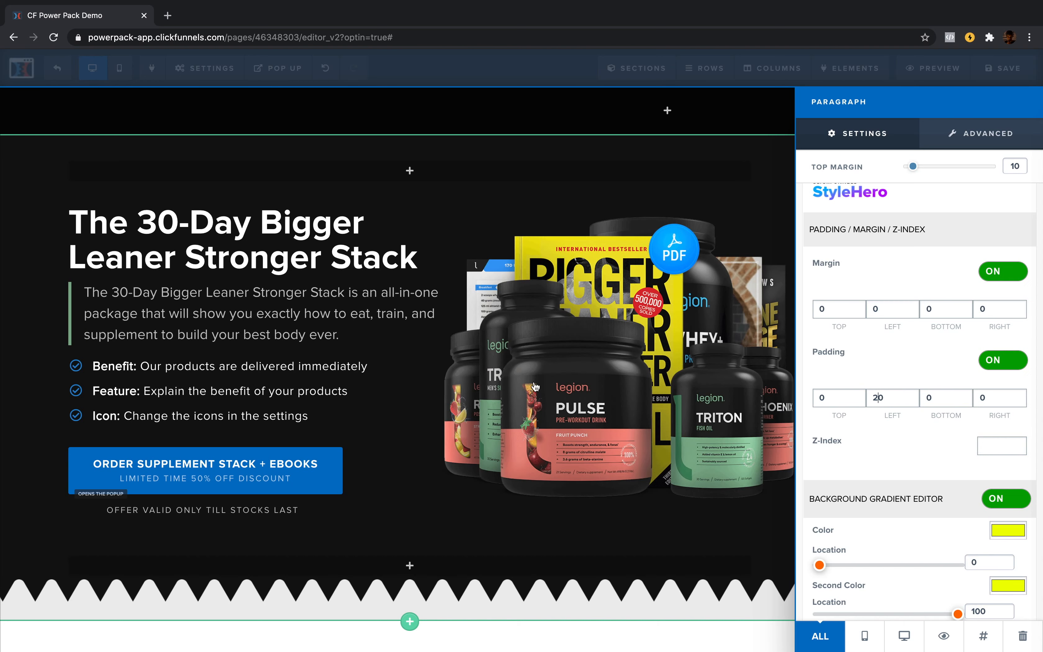
pyautogui.click(514, 388)
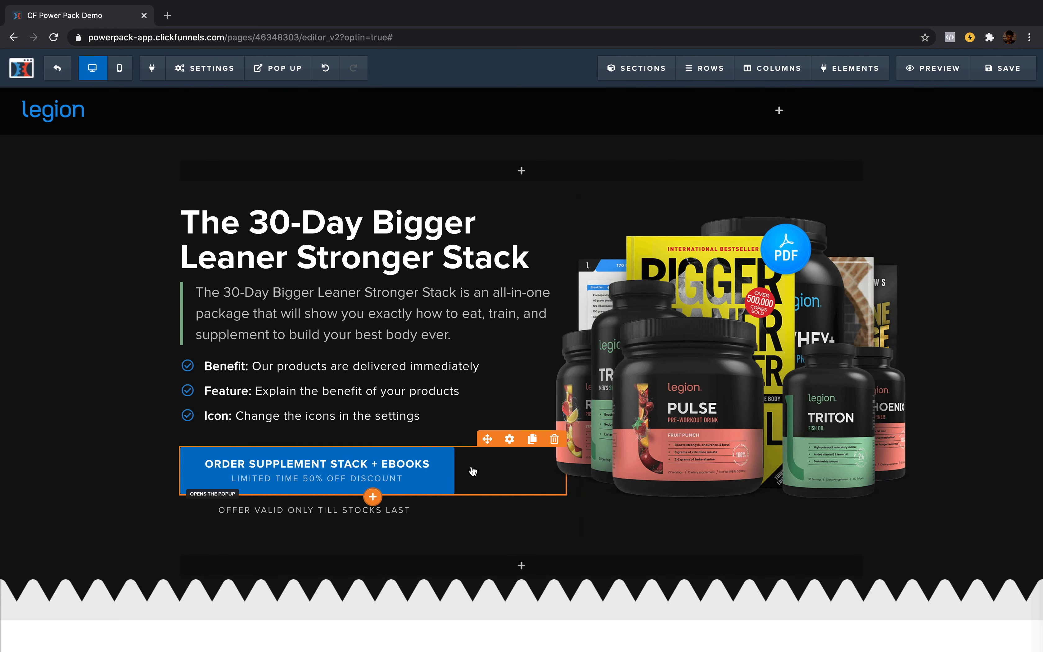
# Set the first background gradient color of the order button to the book cover's yellow by sampling it from the image
pyautogui.click(509, 440)
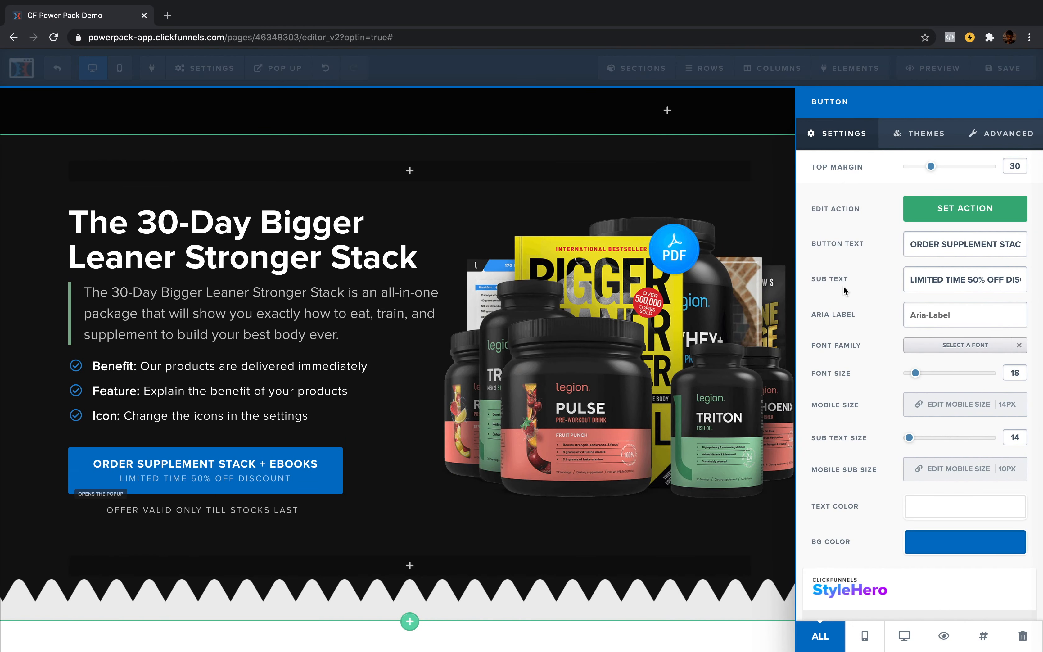
pyautogui.scroll(-2, 844, 285)
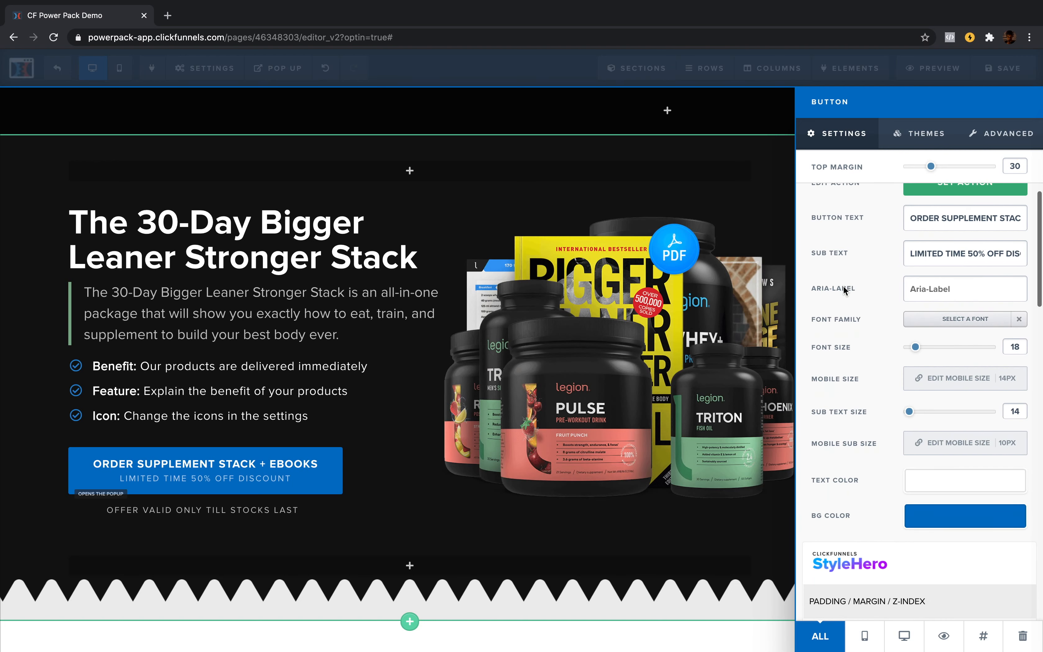
pyautogui.scroll(-5, 844, 286)
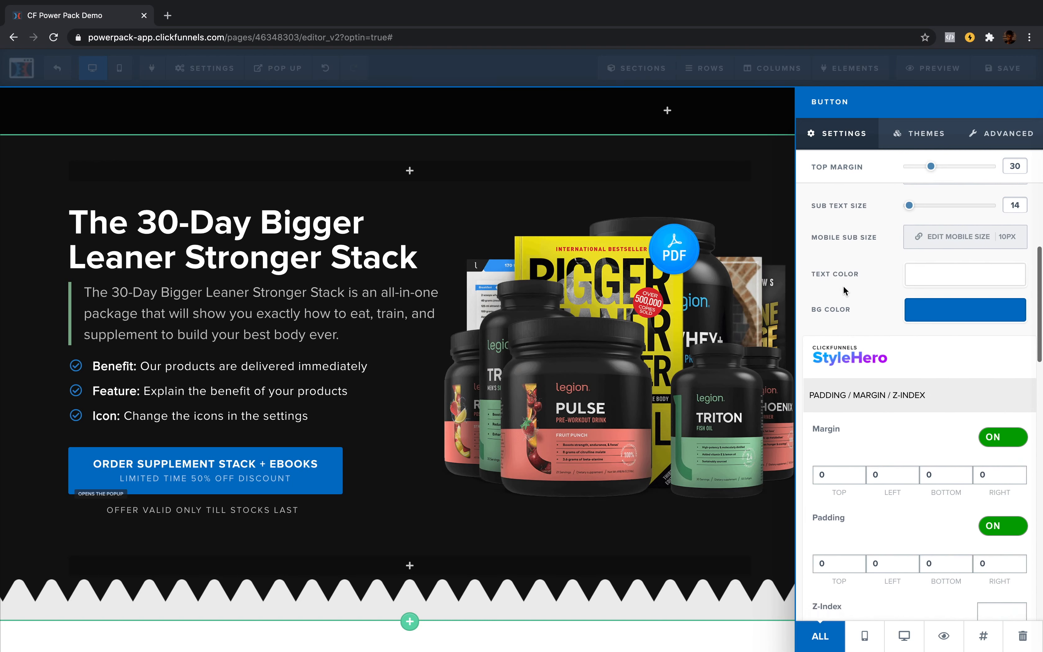
pyautogui.scroll(-8, 843, 285)
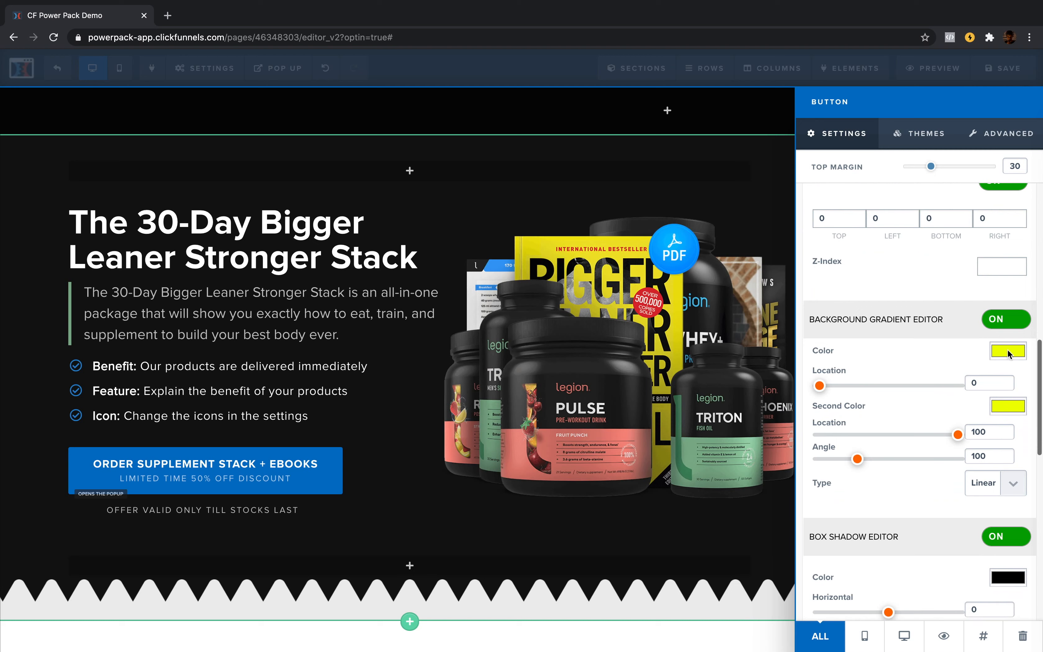
pyautogui.click(1007, 349)
pyautogui.moveTo(1002, 460); pyautogui.dragTo(970, 460)
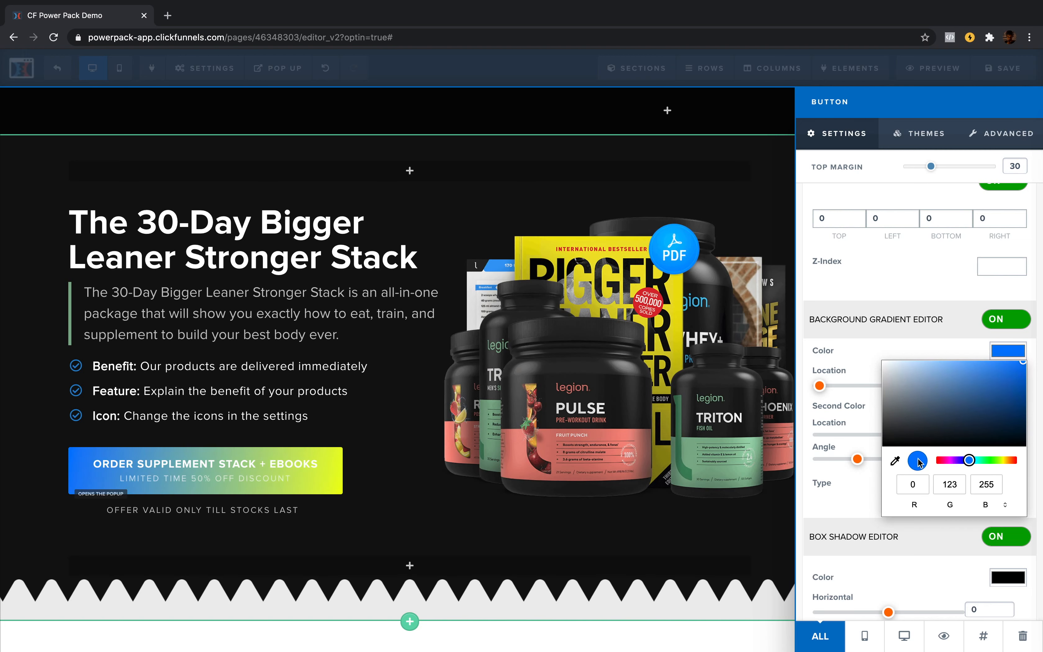
pyautogui.click(895, 461)
pyautogui.click(542, 243)
pyautogui.click(1004, 399)
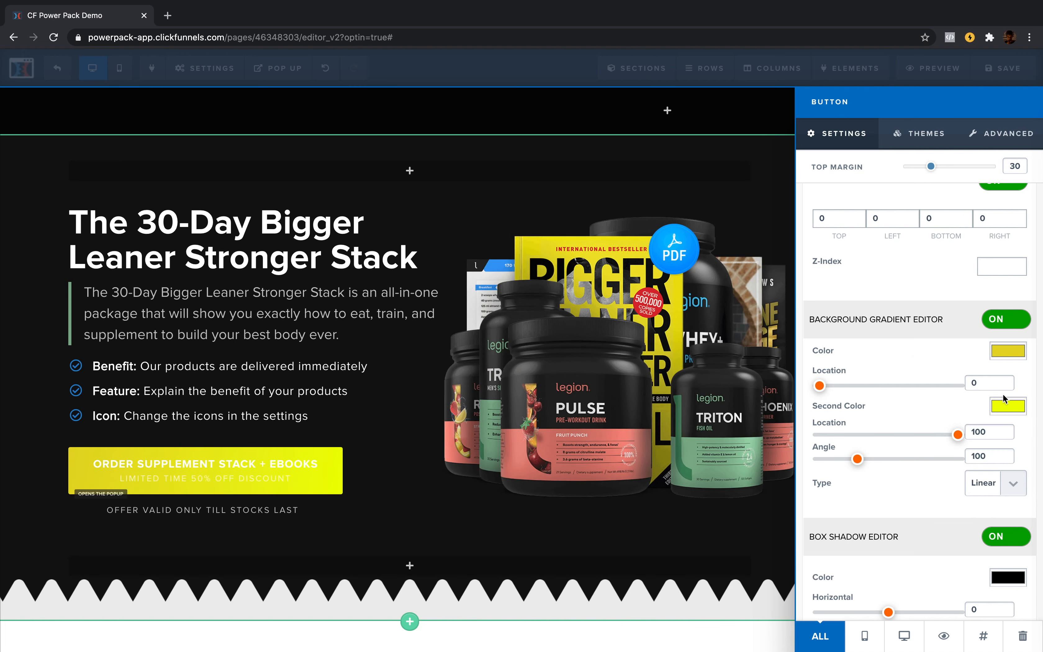
# Set the button gradient's second color to orange, RGB 255, 200, 0
pyautogui.click(1011, 407)
pyautogui.moveTo(1001, 516); pyautogui.dragTo(1006, 515)
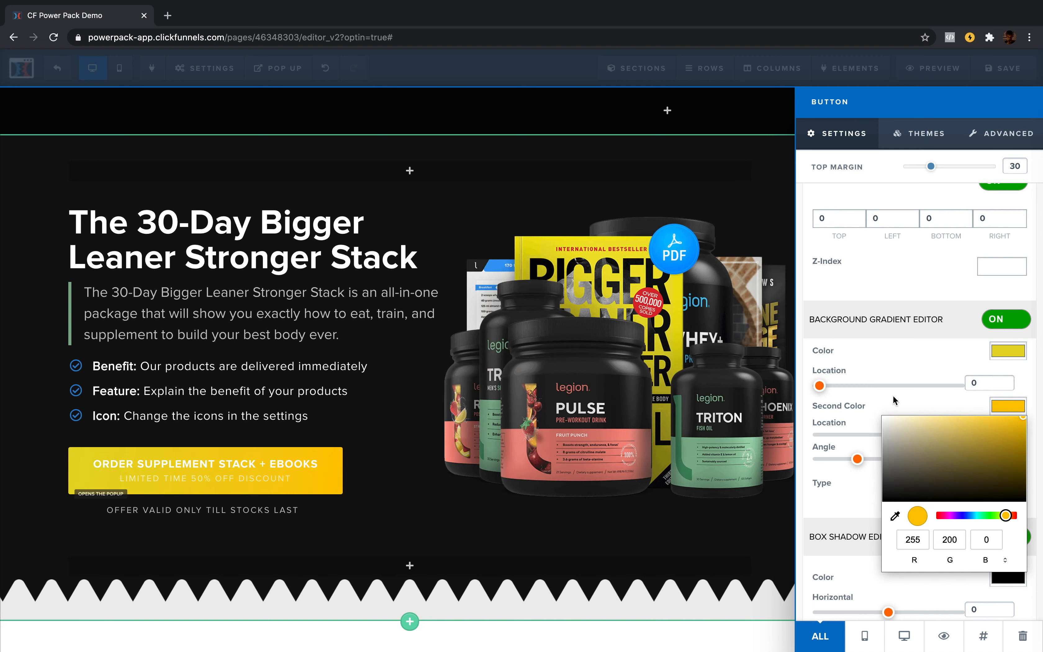
pyautogui.click(882, 373)
# Change the order button's text color to black
pyautogui.scroll(15, 882, 374)
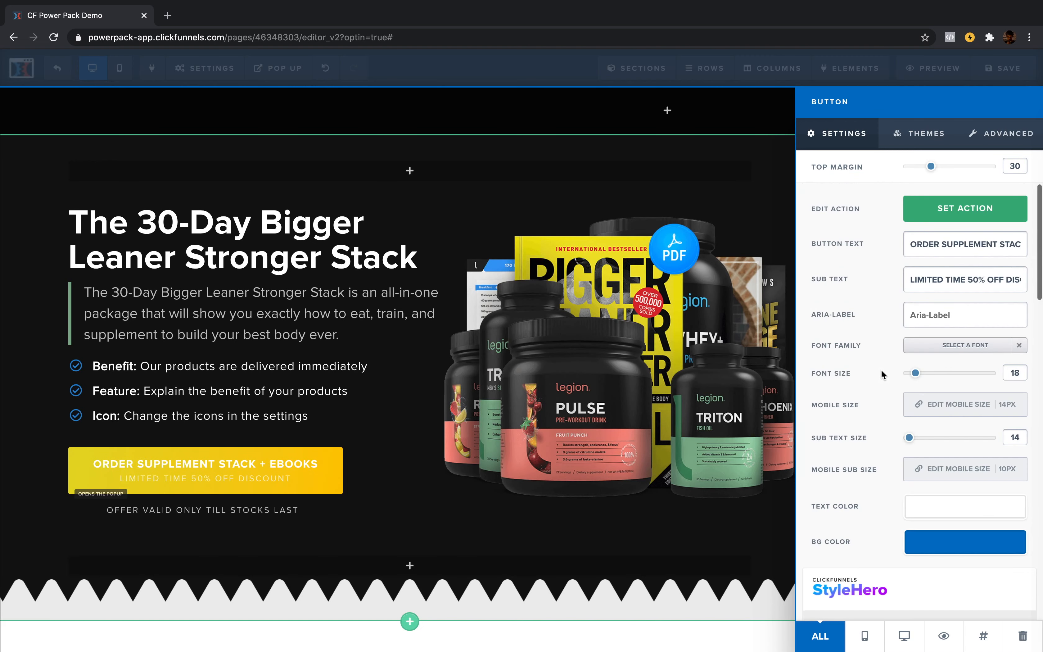
pyautogui.click(938, 507)
pyautogui.moveTo(922, 436); pyautogui.dragTo(909, 458)
pyautogui.click(872, 534)
# Try a radial background gradient on the button with the second color's location at 22 and the first color's at 81
pyautogui.scroll(-10, 872, 538)
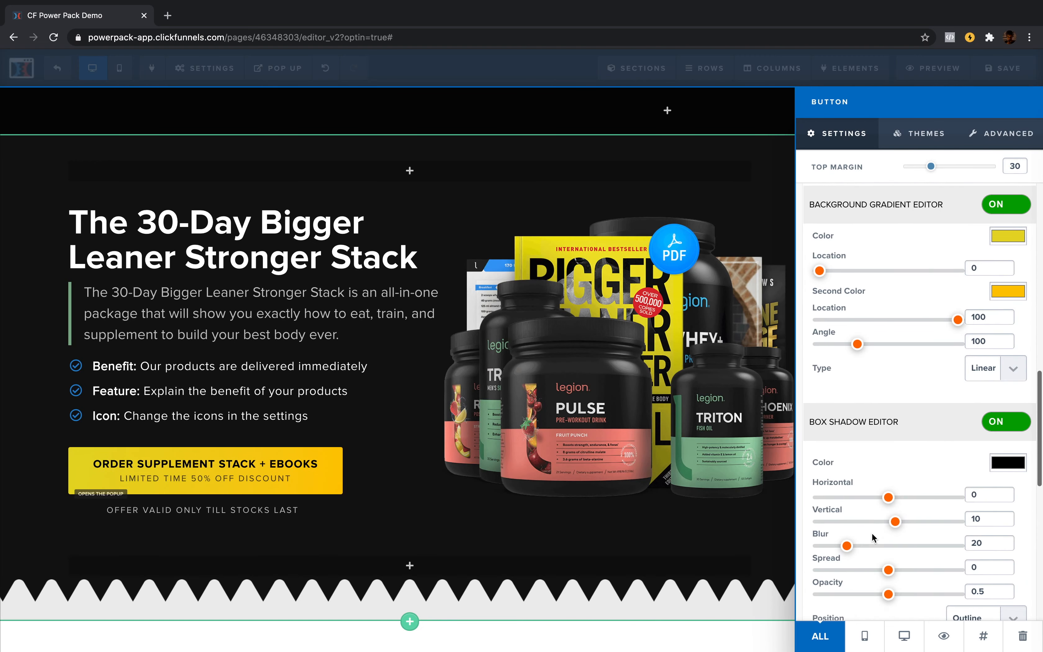
pyautogui.click(1006, 391)
pyautogui.click(992, 397)
pyautogui.moveTo(958, 337); pyautogui.dragTo(849, 337)
pyautogui.moveTo(819, 288); pyautogui.dragTo(934, 285)
# Set the button gradient's first color to a brighter yellow, RGB 255, 238, 0
pyautogui.click(1017, 254)
pyautogui.moveTo(1009, 277); pyautogui.dragTo(1036, 259)
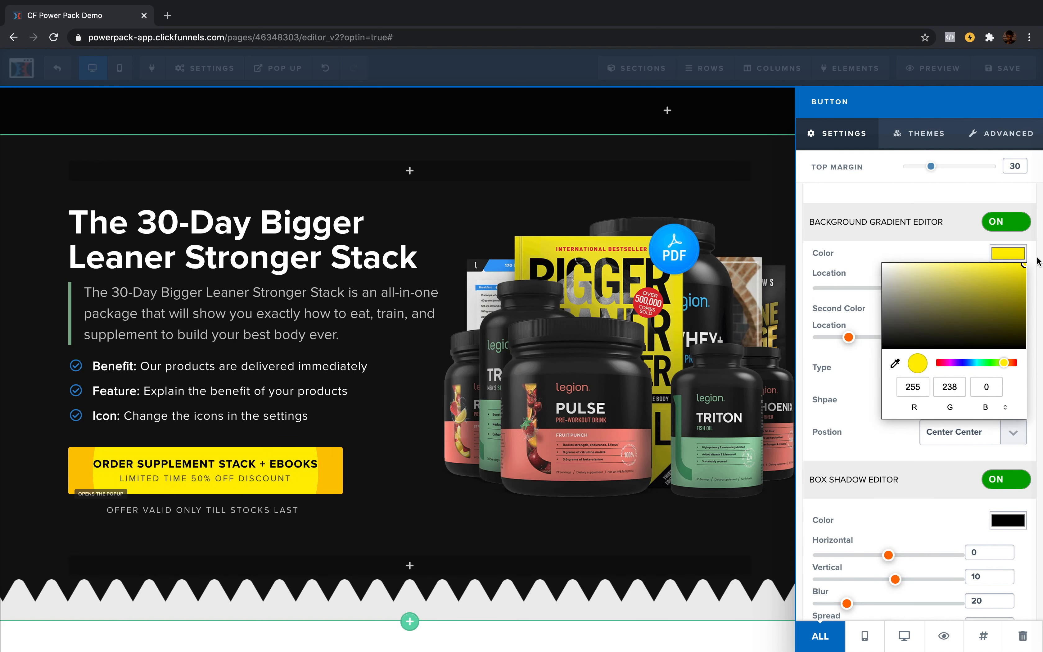
pyautogui.click(1036, 259)
# Make the button's background gradient linear, with the first color at location 7 and the second at location 99
pyautogui.click(961, 431)
pyautogui.click(991, 367)
pyautogui.click(981, 350)
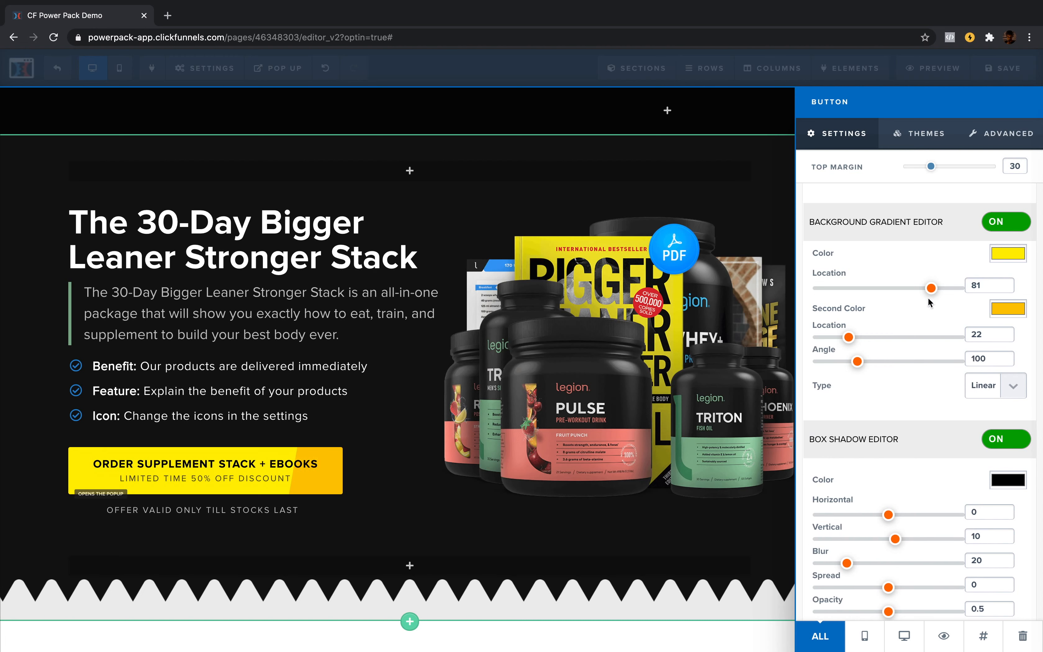
pyautogui.moveTo(849, 337); pyautogui.dragTo(956, 337)
pyautogui.moveTo(932, 288); pyautogui.dragTo(828, 288)
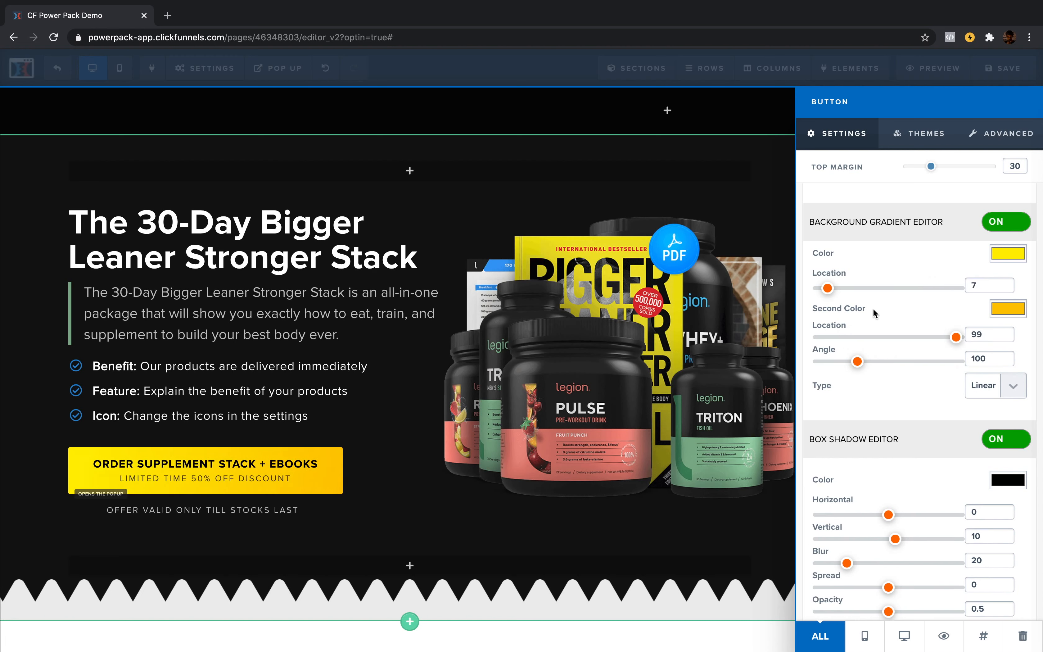
# Set the button's box shadow color to the book cover's yellow by sampling it from the image
pyautogui.scroll(-5, 873, 309)
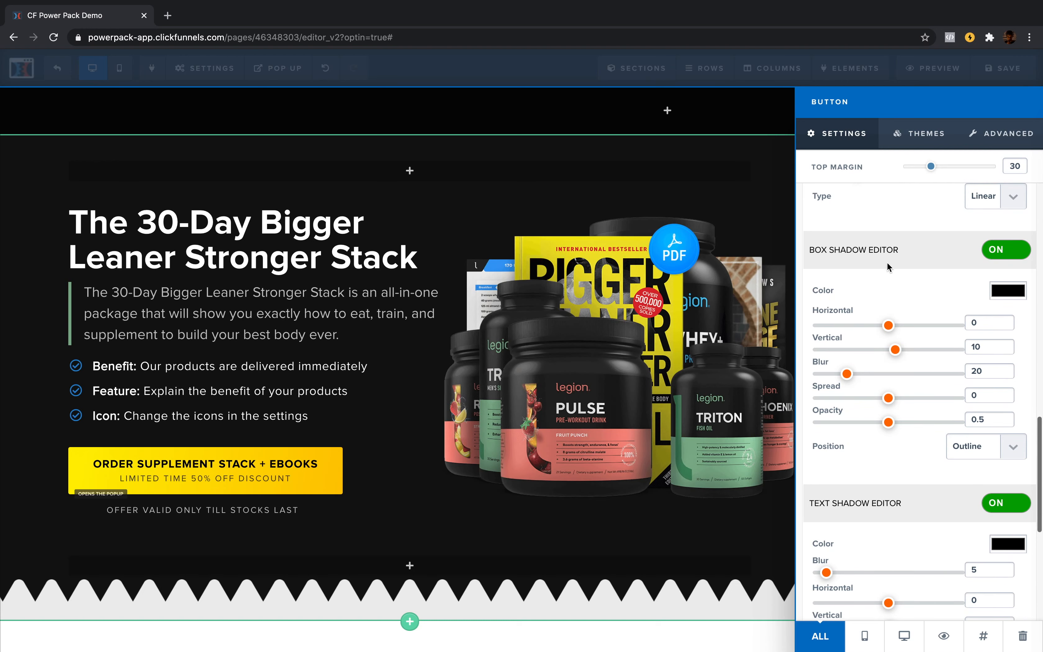
pyautogui.click(1004, 290)
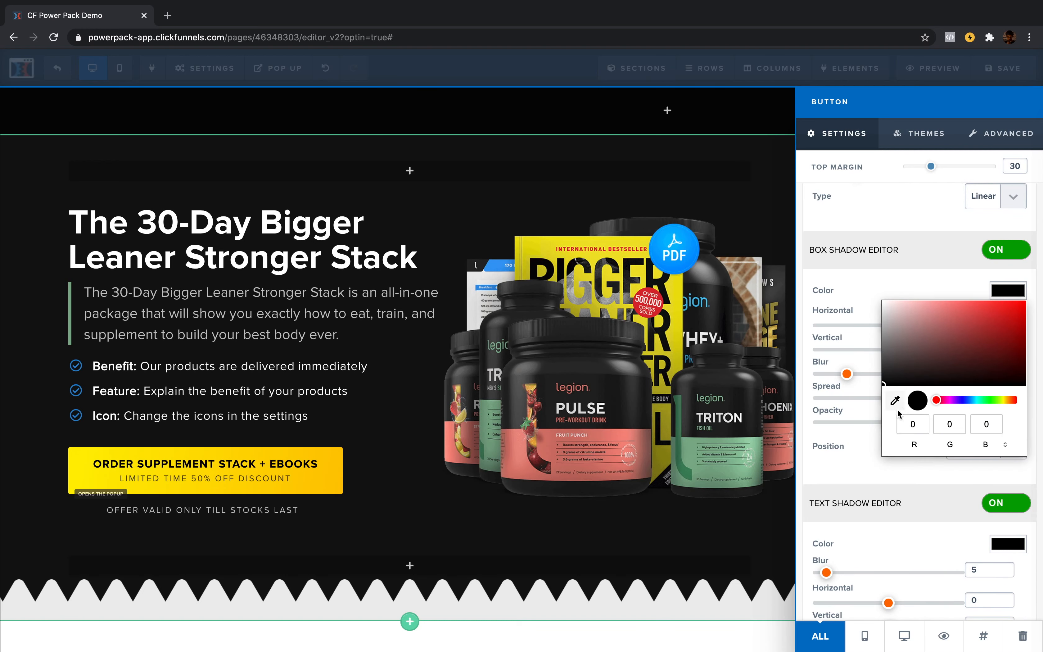
pyautogui.click(892, 401)
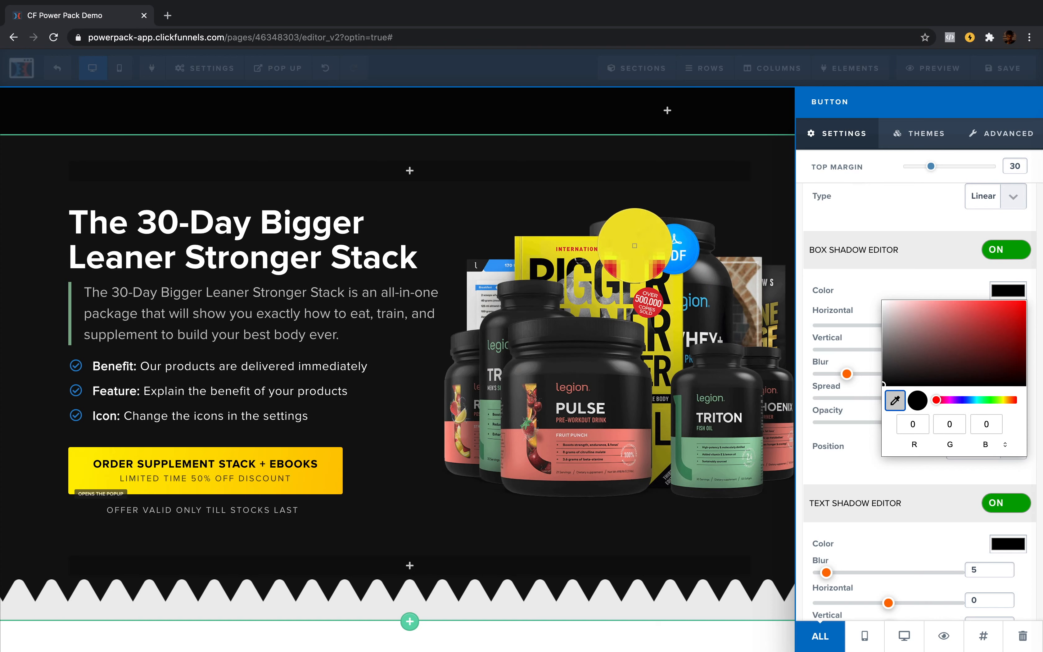
pyautogui.click(635, 249)
pyautogui.click(860, 282)
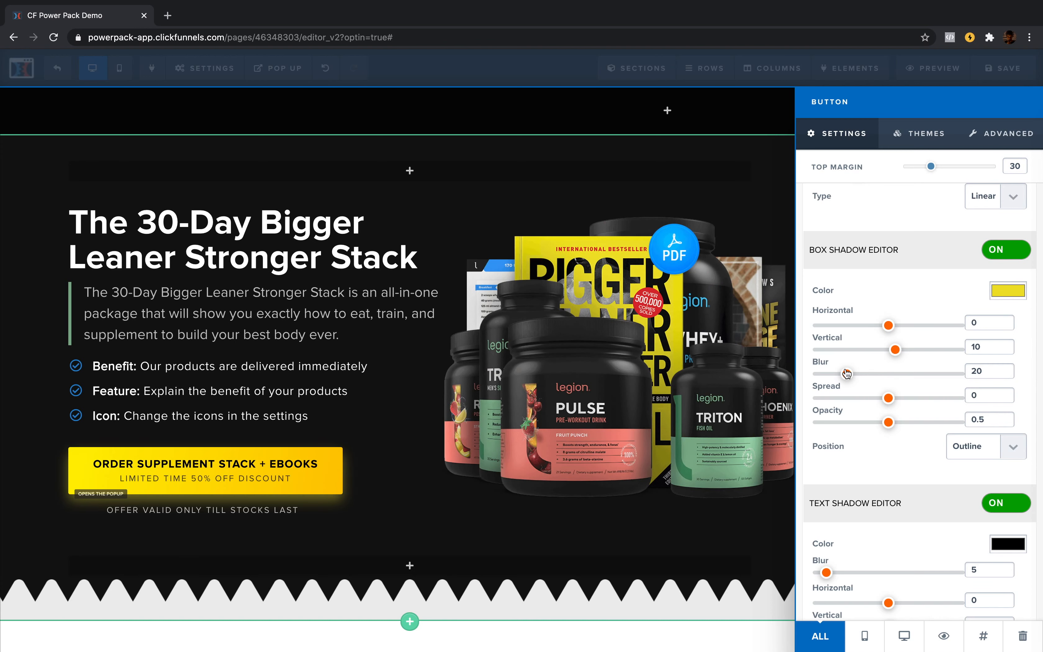
# Set the button's box shadow to a blur of 15, a vertical offset of 9 and an opacity of 0.3
pyautogui.moveTo(847, 374); pyautogui.dragTo(840, 375)
pyautogui.moveTo(895, 351)
pyautogui.mouseDown()
pyautogui.moveTo(886, 352)
pyautogui.moveTo(895, 354)
pyautogui.mouseUp()
pyautogui.moveTo(889, 423); pyautogui.dragTo(860, 424)
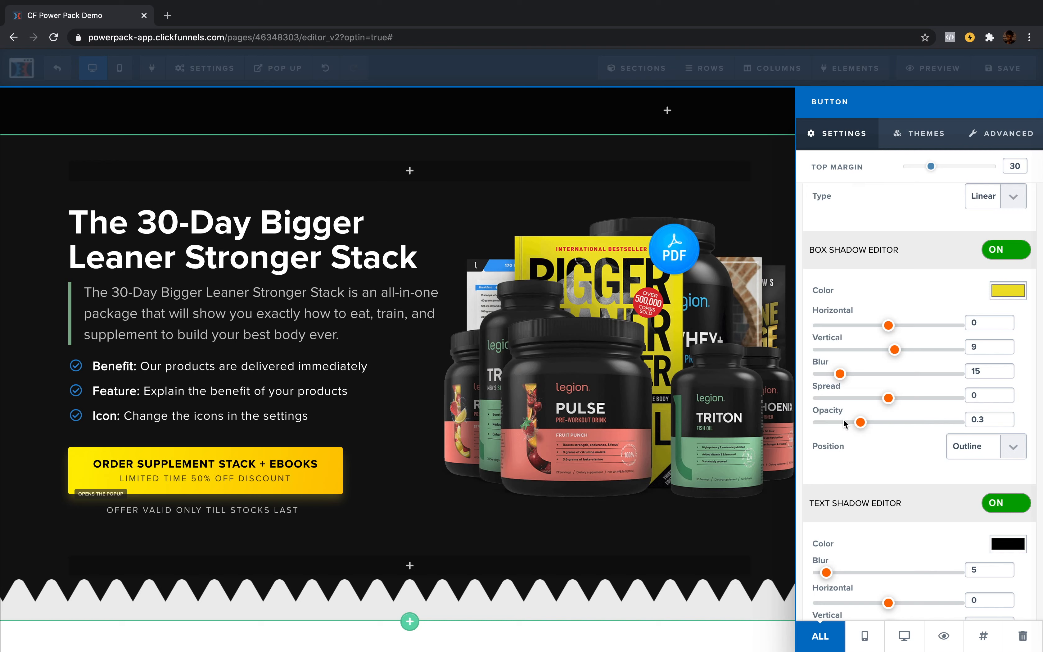
# Look over the button's text shadow and border options, close its settings and save the page
pyautogui.scroll(-7, 844, 420)
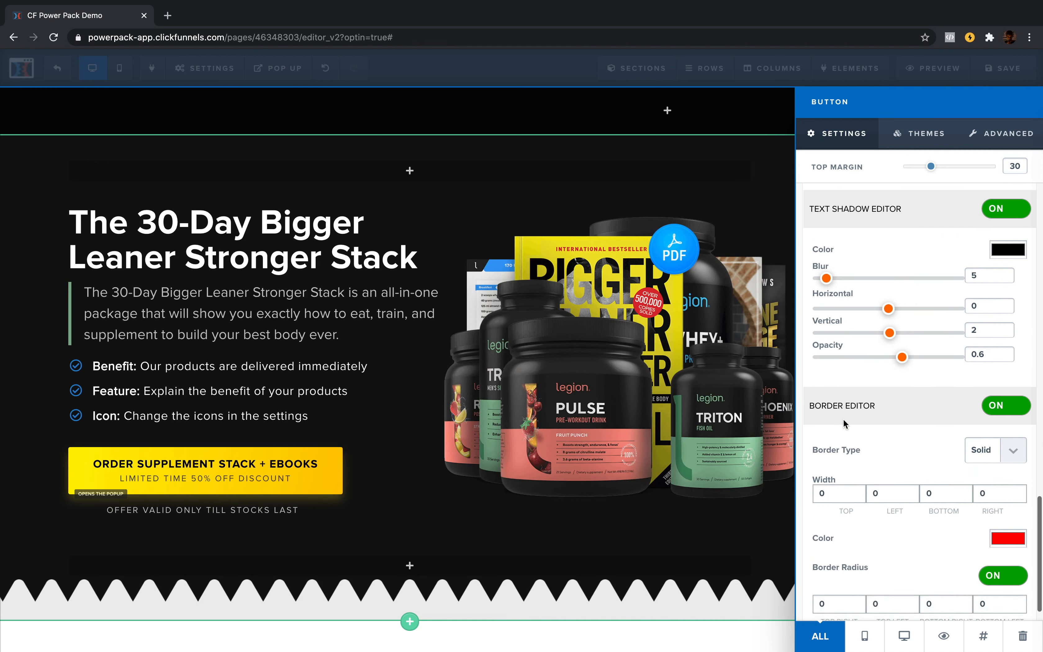
pyautogui.scroll(-1, 844, 419)
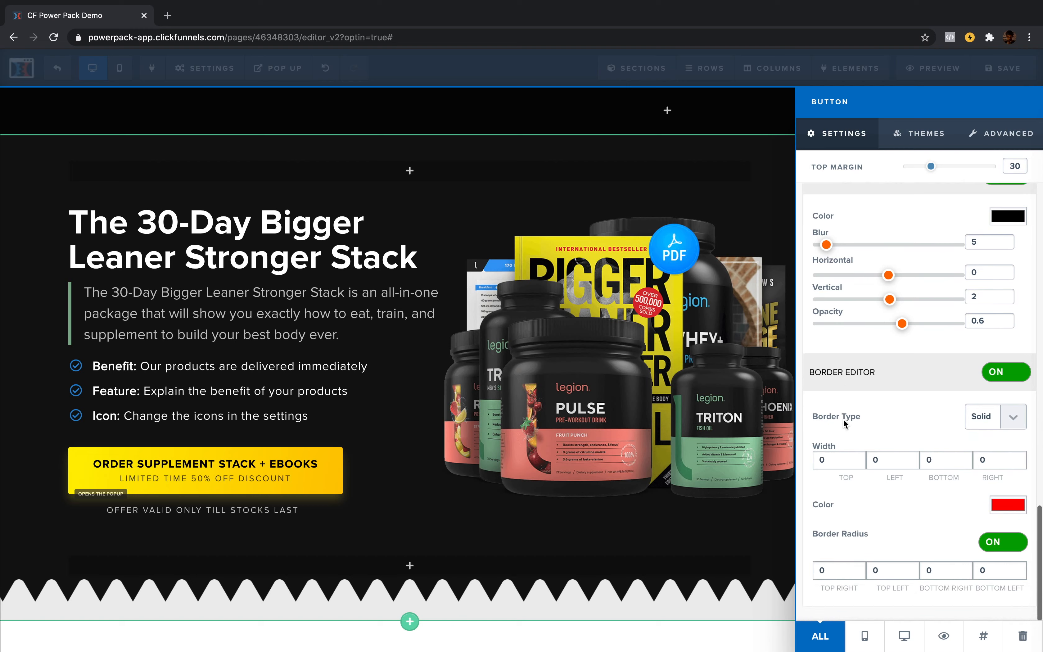
pyautogui.click(671, 470)
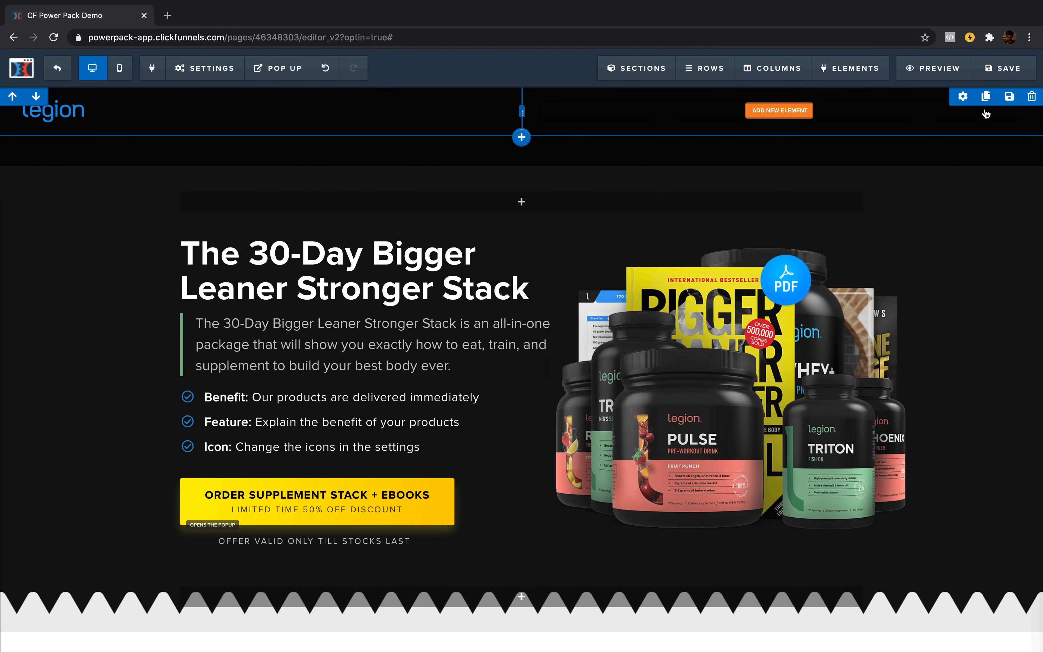
pyautogui.click(1014, 71)
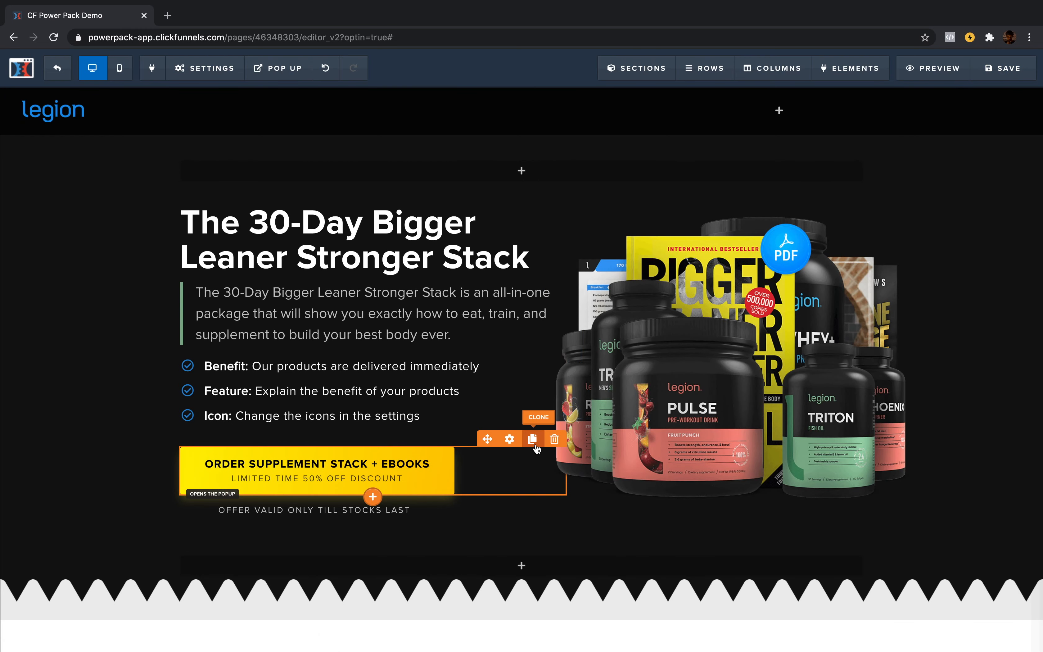
# Try placing a clone of the order button between the paragraph and the bullet list, and delete it
pyautogui.click(532, 440)
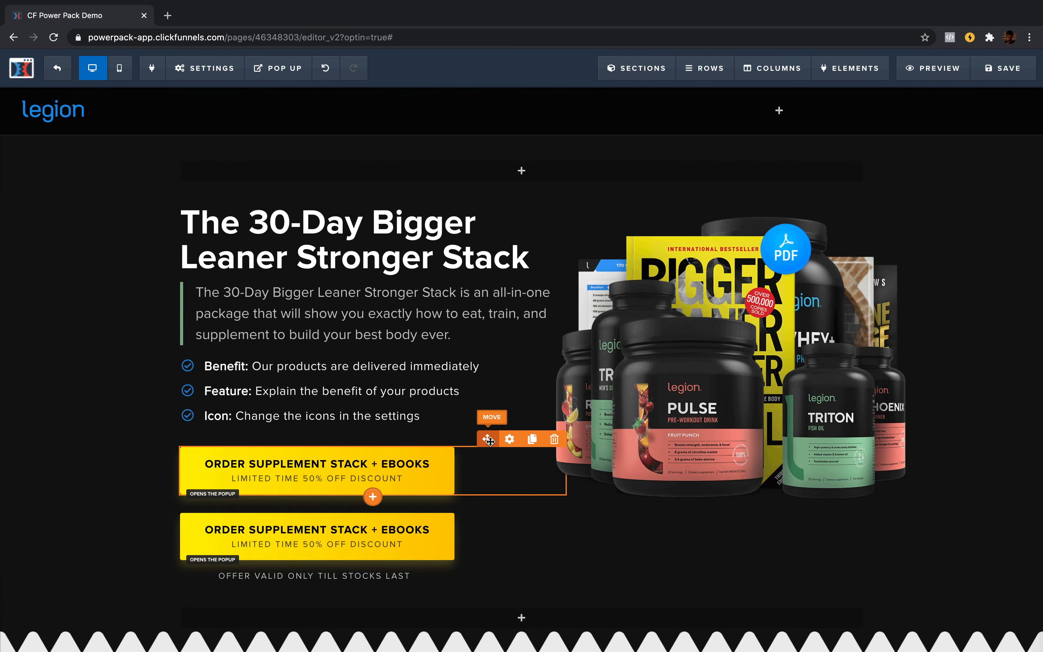
pyautogui.moveTo(479, 447); pyautogui.dragTo(475, 368)
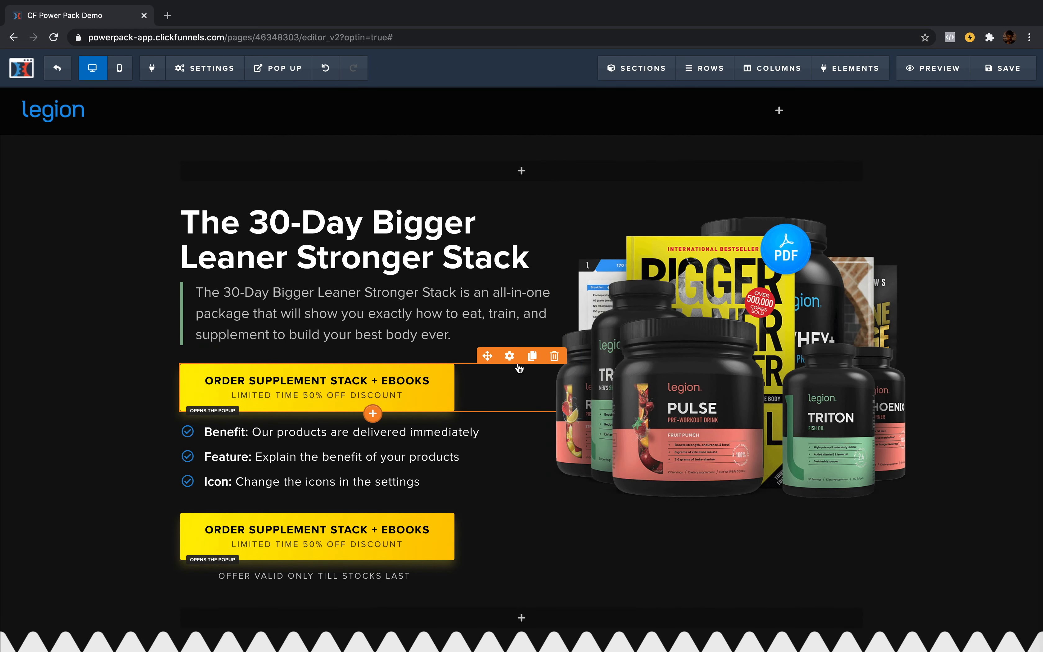
pyautogui.click(552, 361)
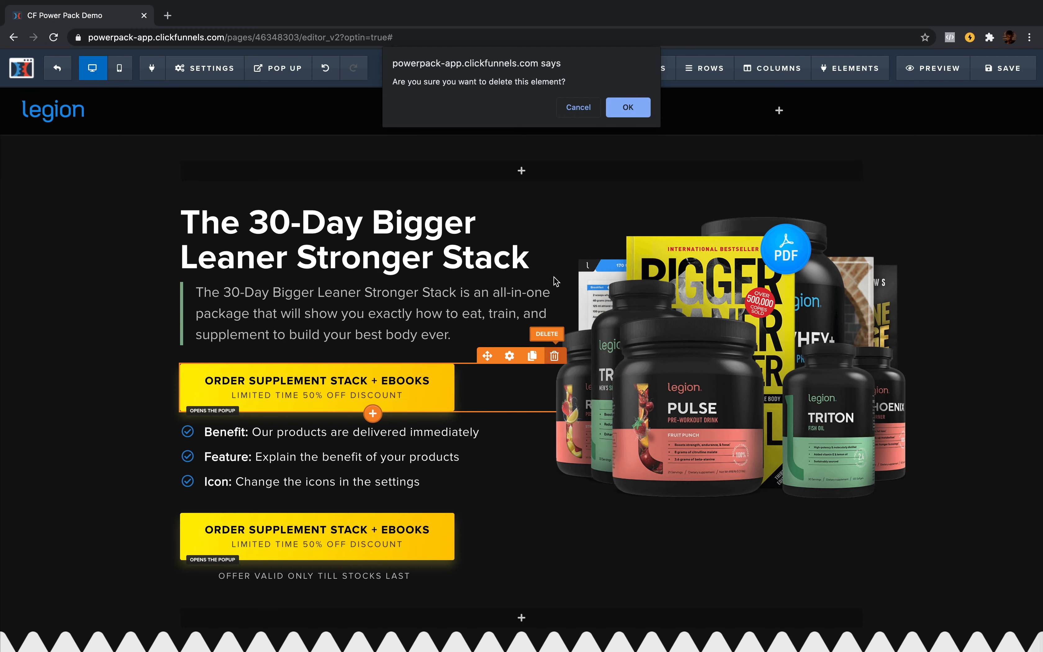
pyautogui.click(631, 112)
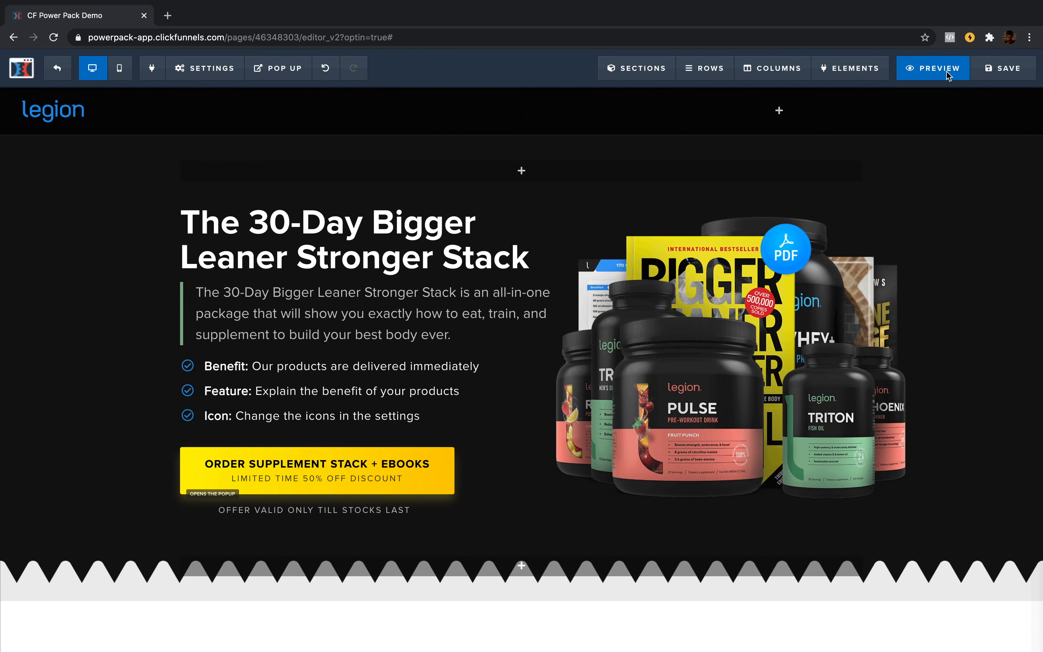
# Open a preview of the page
pyautogui.click(947, 75)
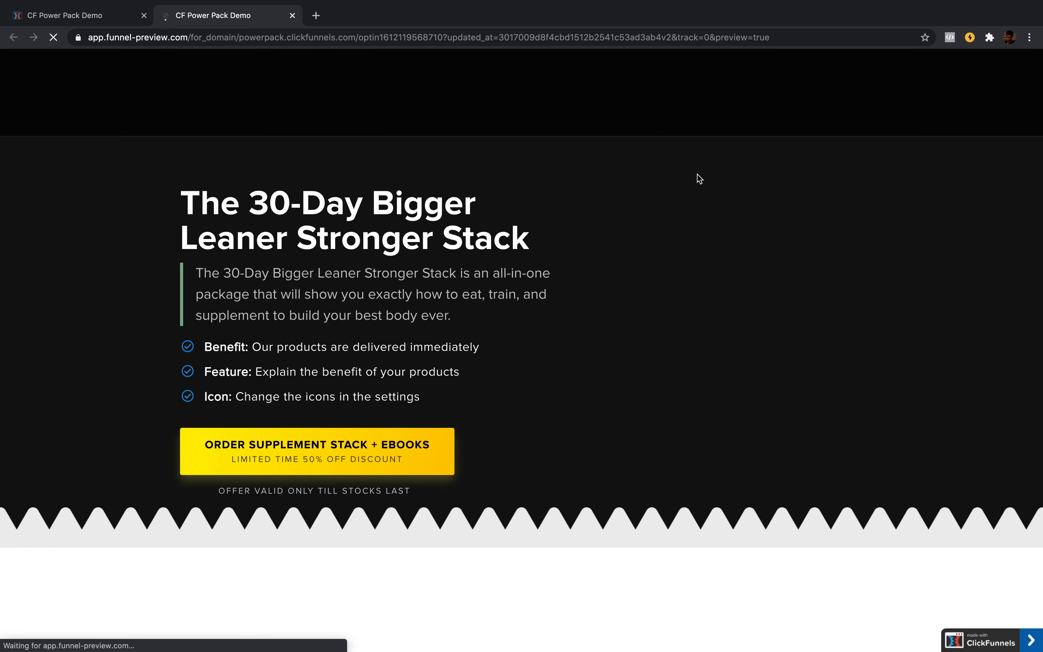